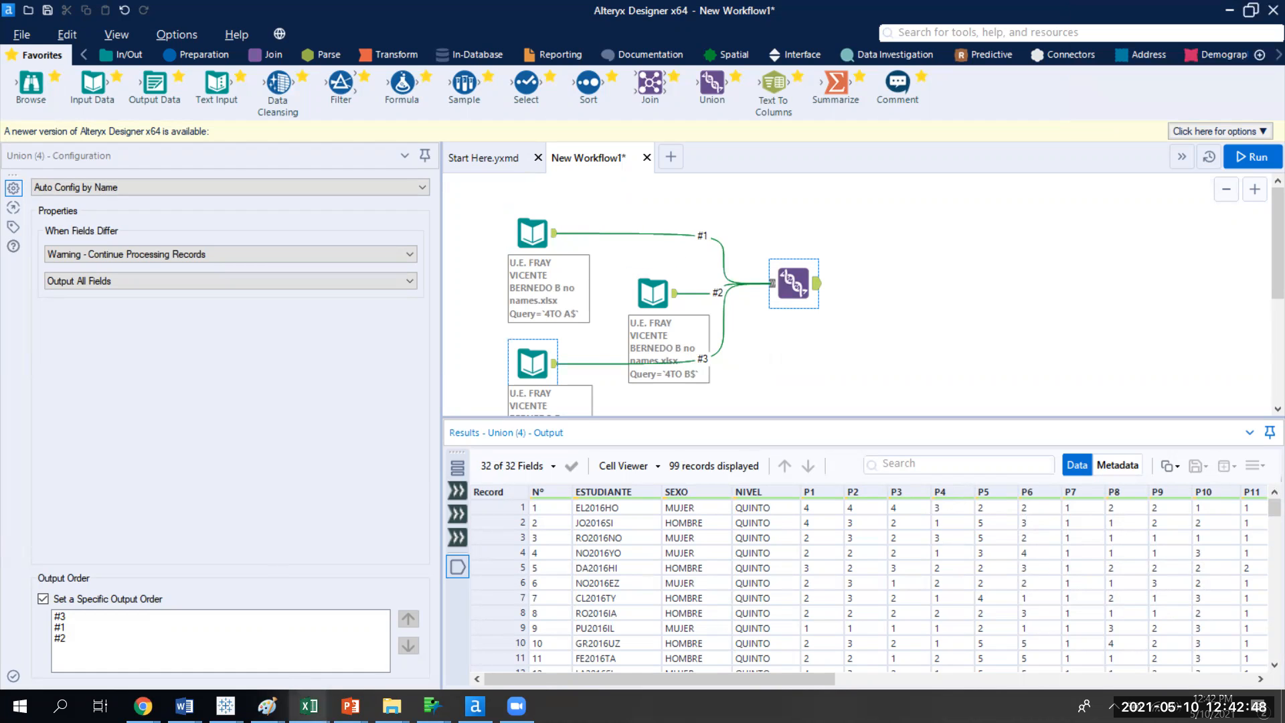
# - Switch to the Excel workbook "U.E. FRAY VICENTE BERNEDO B no names", review the 5 TO A sheet, and return to Alteryx Designer
pyautogui.moveTo(309, 704)
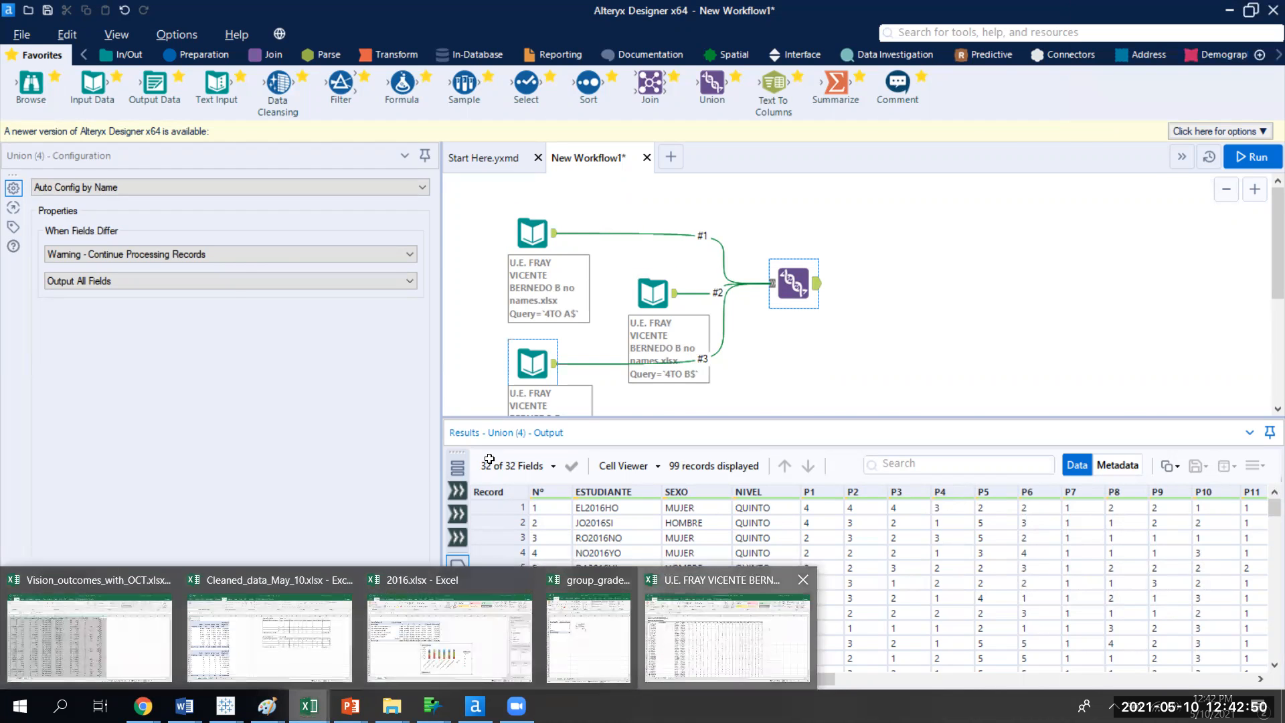
pyautogui.click(727, 633)
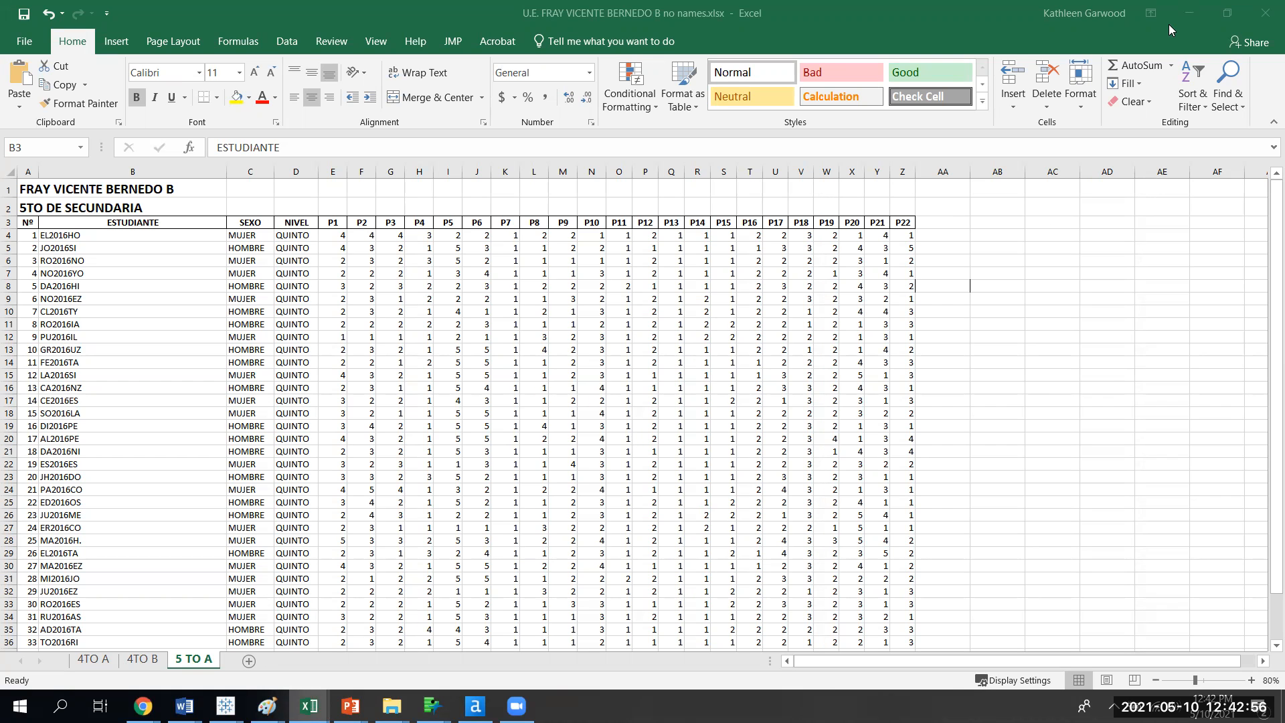
pyautogui.click(1190, 13)
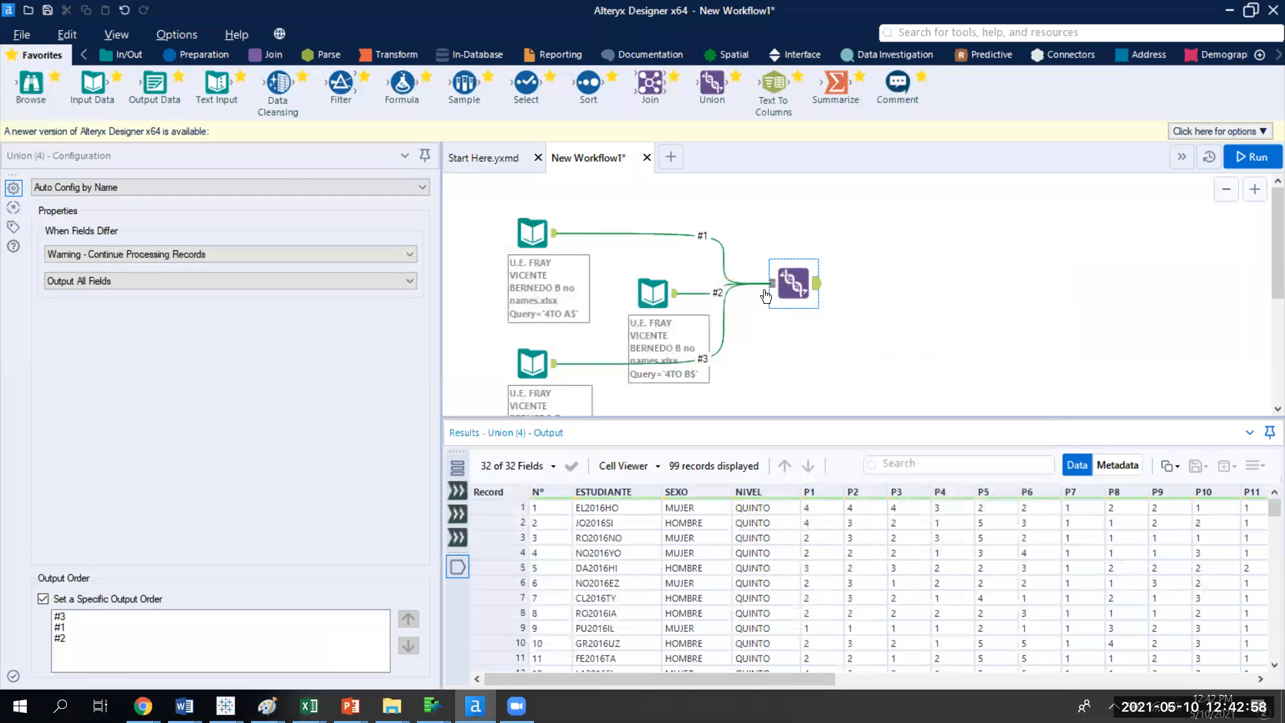
# - Inspect the Union tool's output for fully null rows and for the null P7 value in record 74
pyautogui.click(820, 288)
pyautogui.click(795, 320)
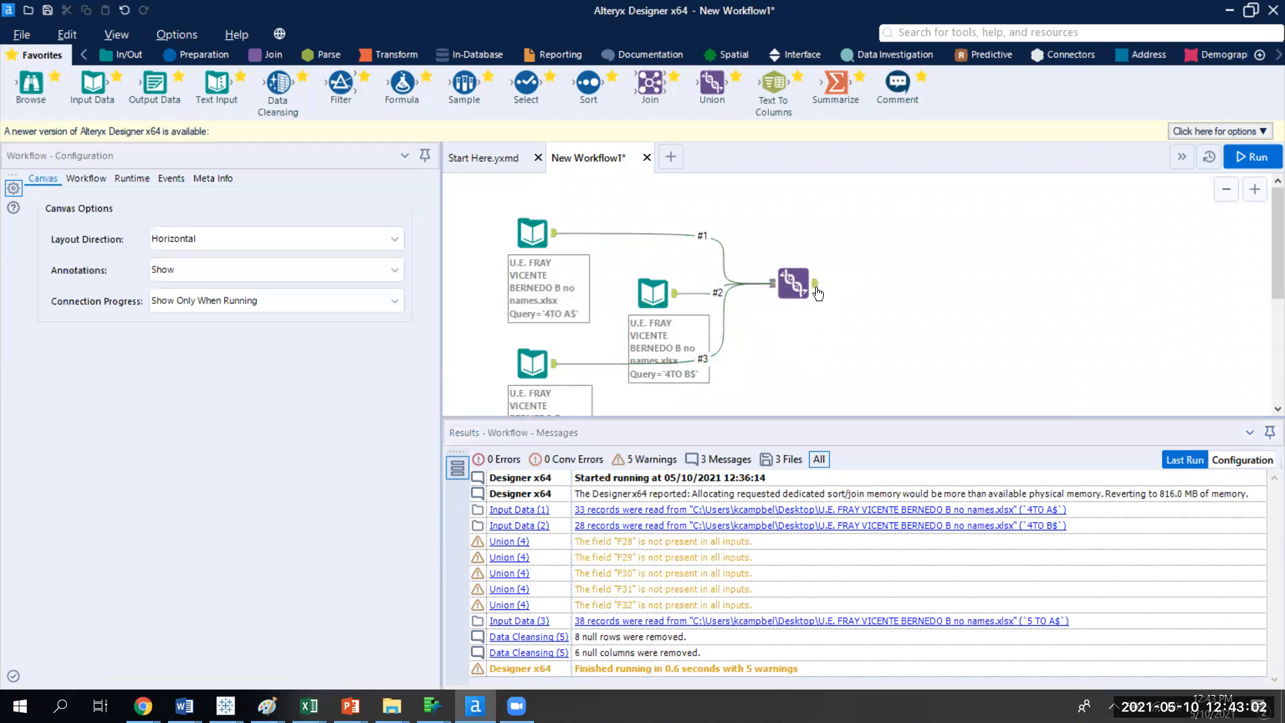
pyautogui.click(816, 288)
pyautogui.moveTo(1269, 508); pyautogui.dragTo(1267, 612)
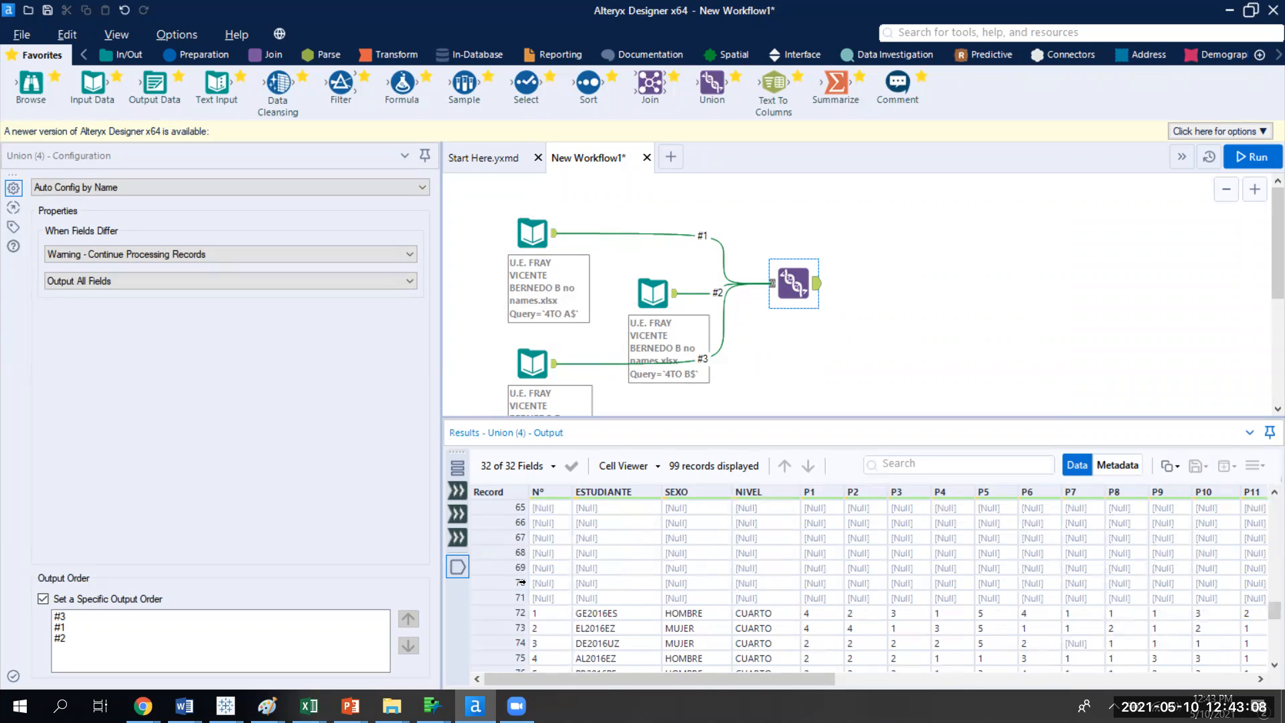
pyautogui.click(1071, 644)
pyautogui.moveTo(806, 675); pyautogui.dragTo(749, 696)
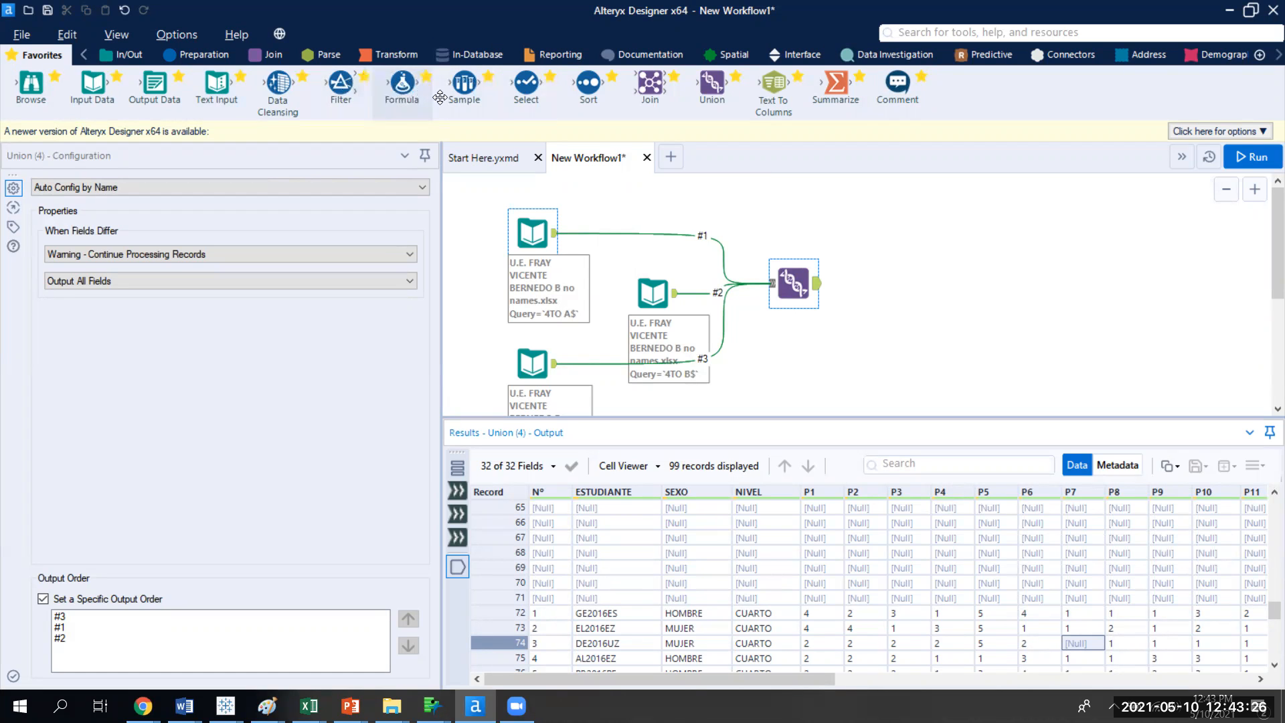
# - Add a Data Cleansing tool after the Union that removes null rows and columns, with null replacement and leading/trailing whitespace removal turned off
pyautogui.moveTo(278, 84); pyautogui.dragTo(890, 274)
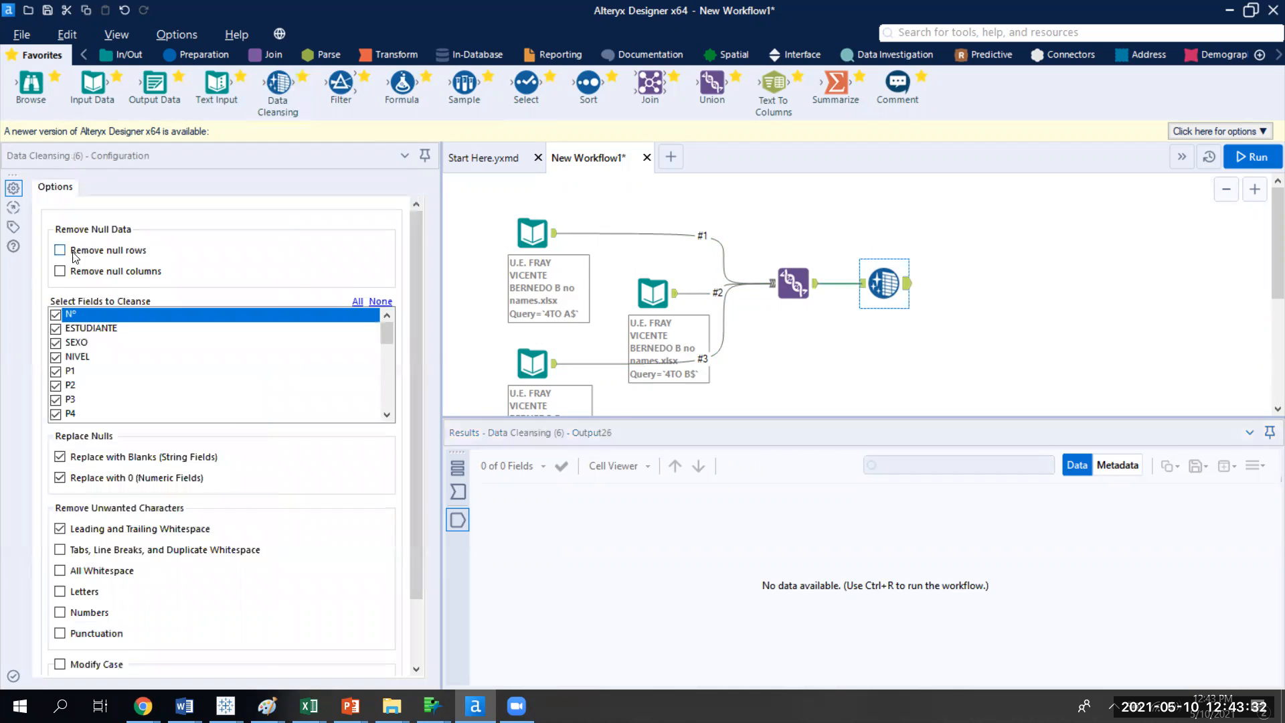
pyautogui.click(58, 252)
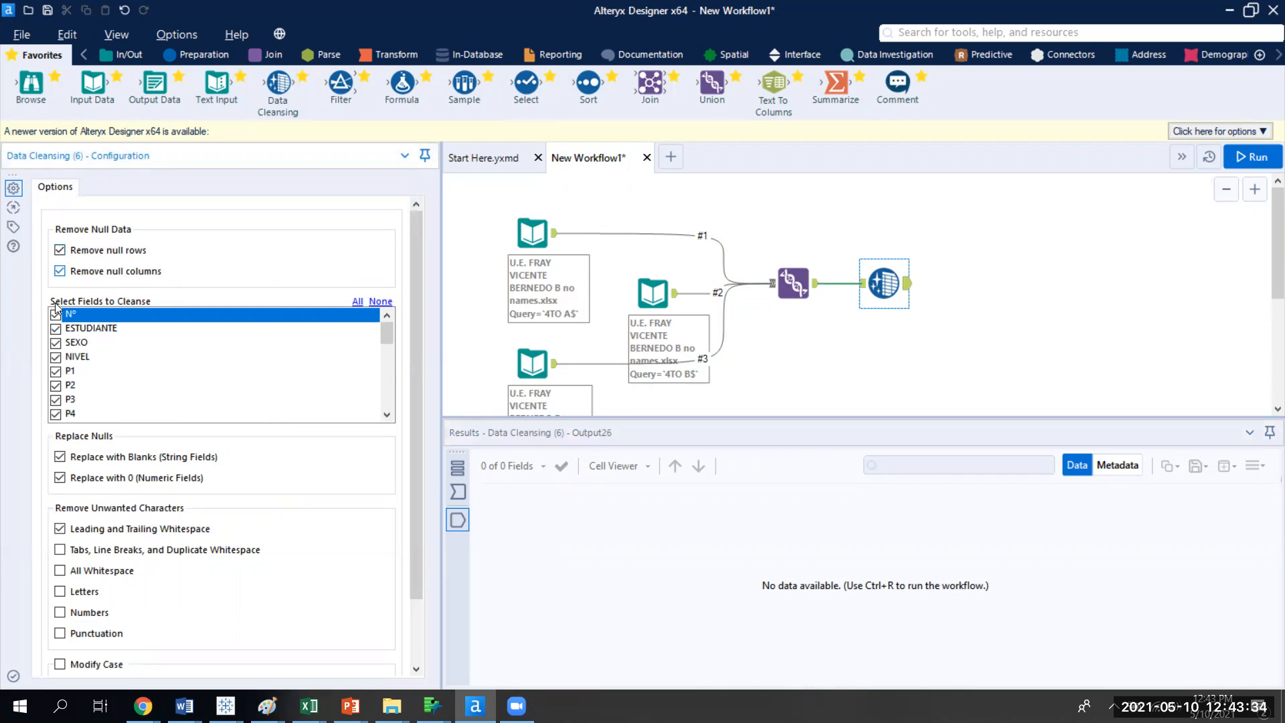
pyautogui.click(60, 457)
pyautogui.click(59, 477)
pyautogui.click(59, 528)
# - Run the workflow and check the null percentages of the Data Cleansing input fields against its output
pyautogui.click(1245, 161)
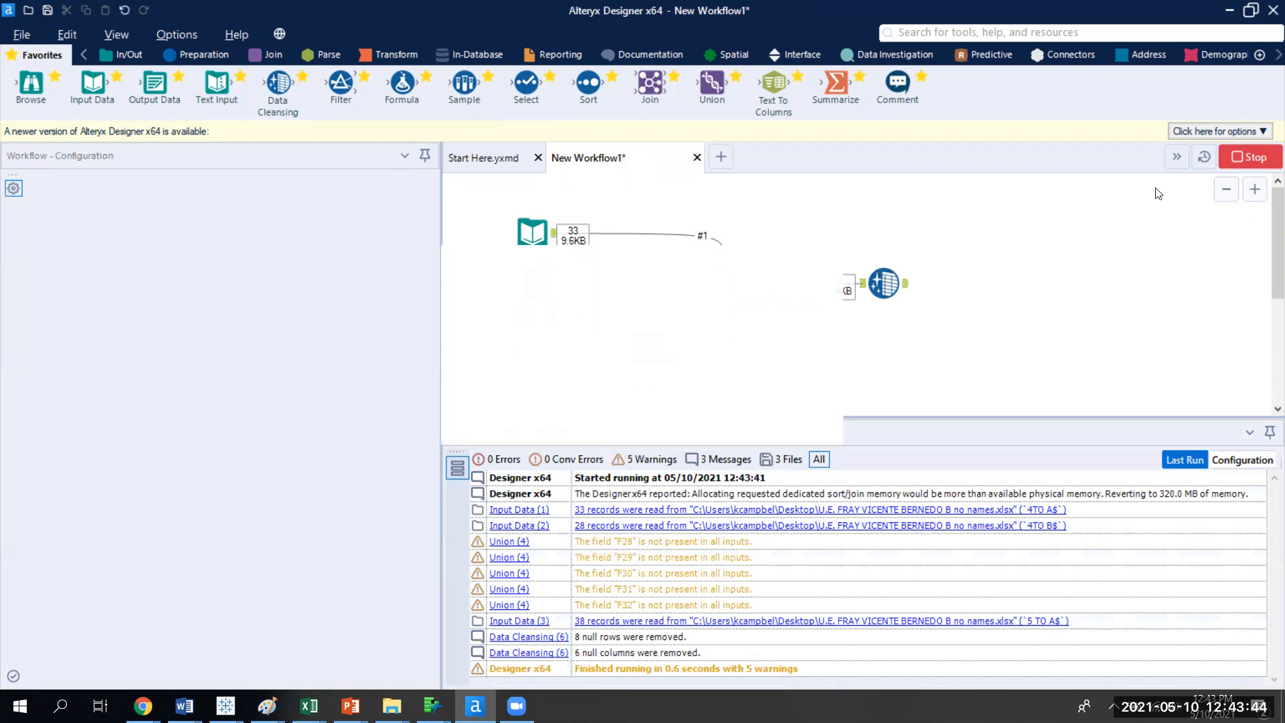
pyautogui.click(779, 417)
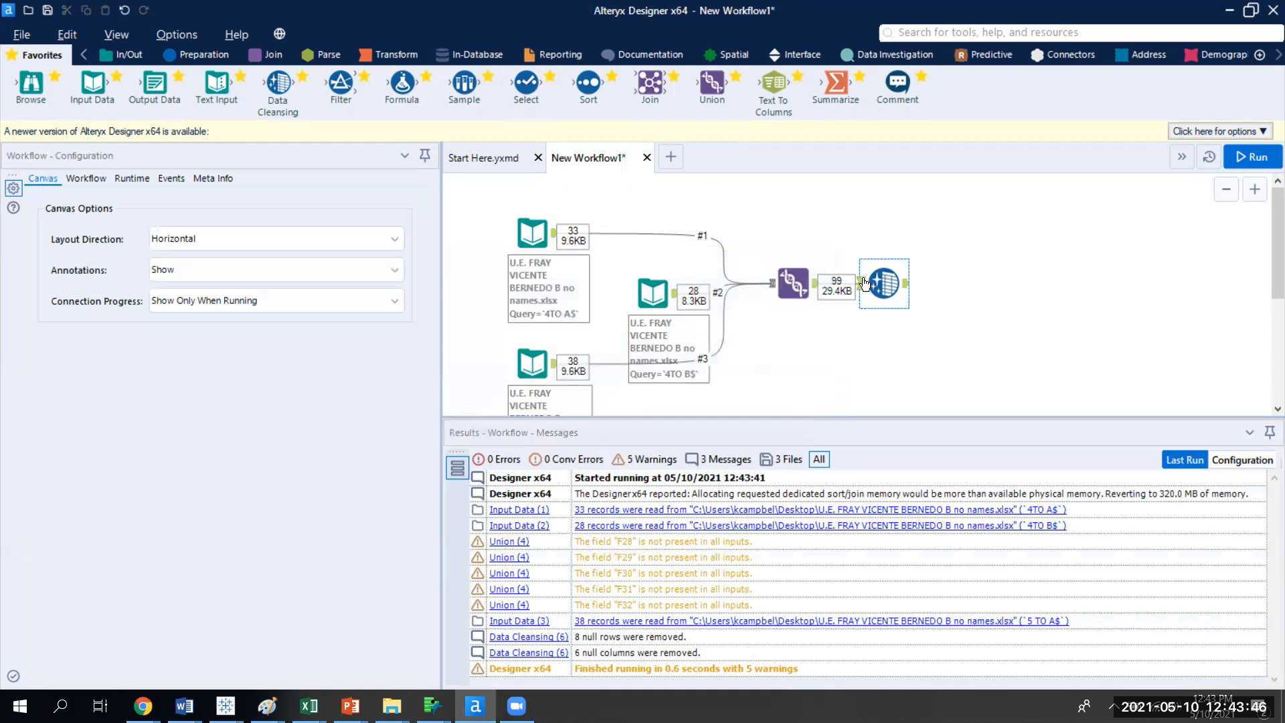
pyautogui.click(867, 284)
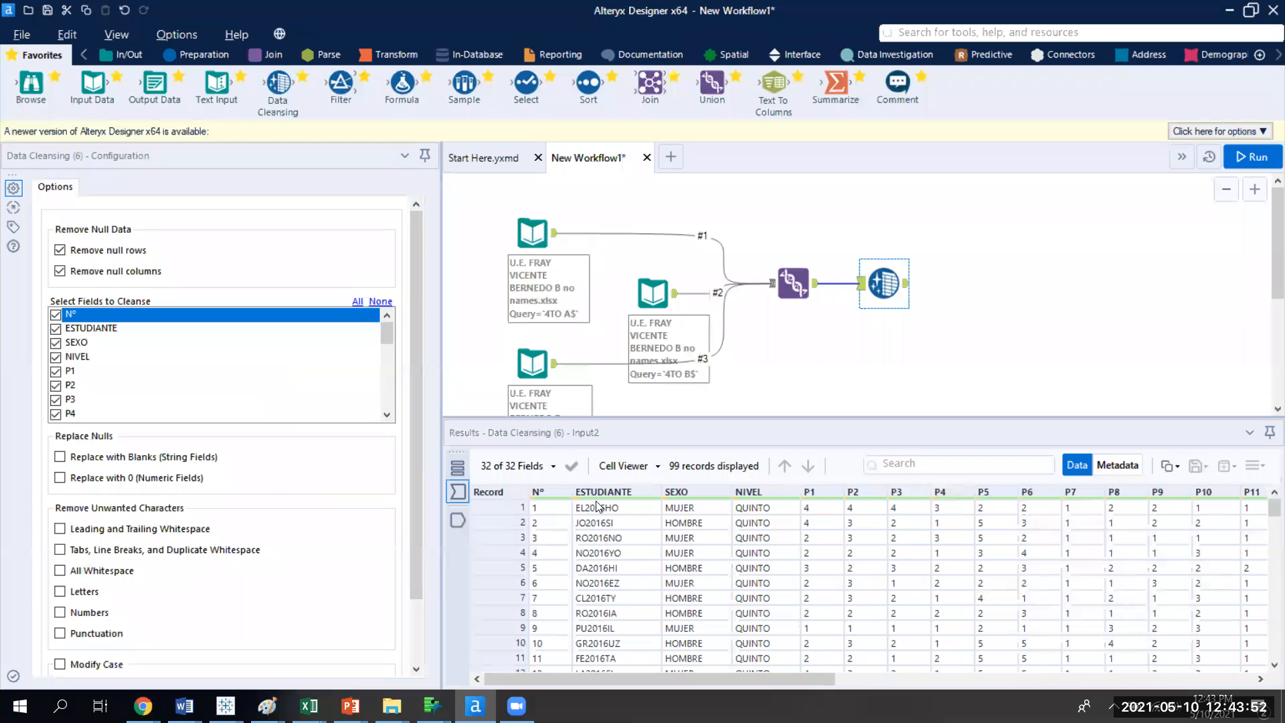
pyautogui.moveTo(597, 499)
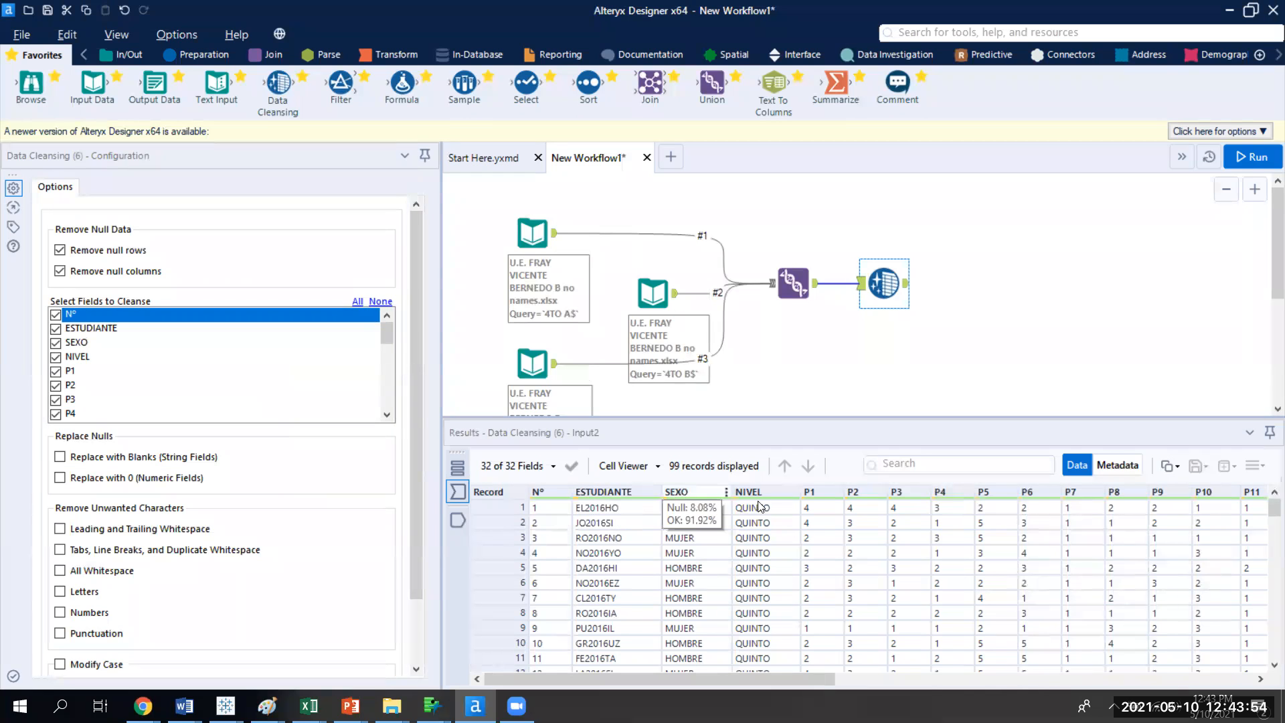
pyautogui.moveTo(840, 495)
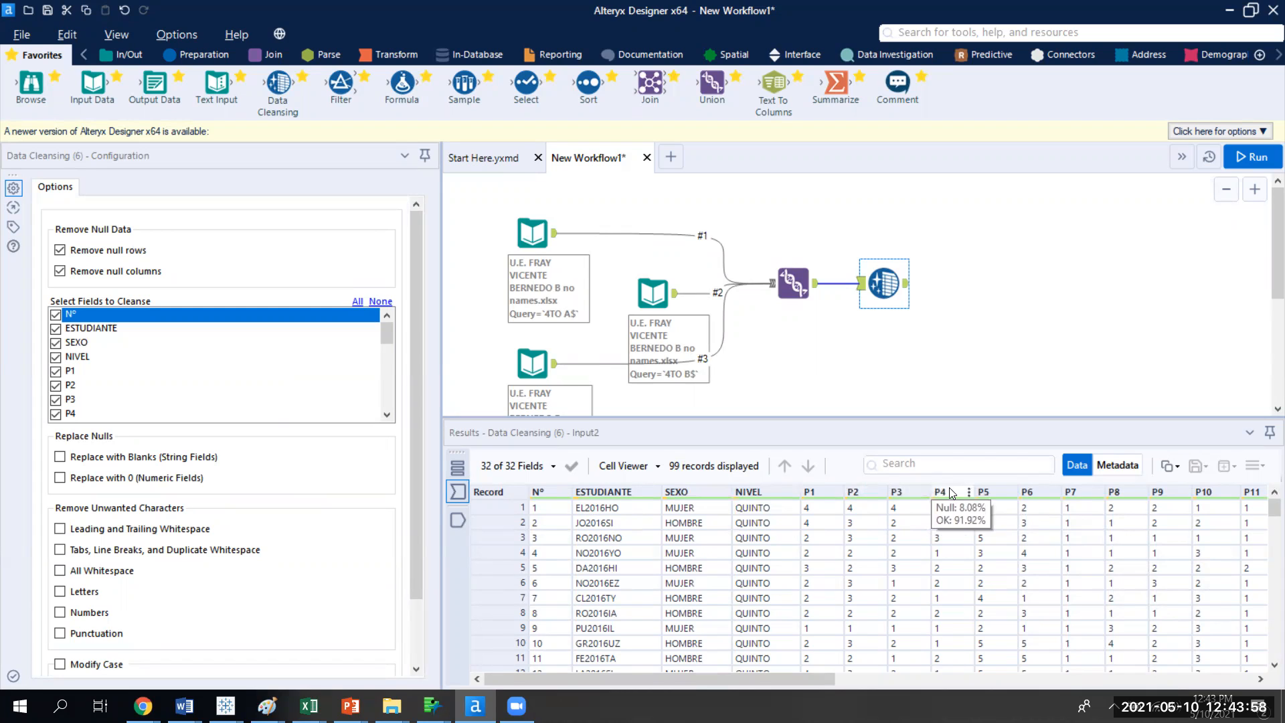
pyautogui.moveTo(989, 497)
pyautogui.moveTo(1077, 496)
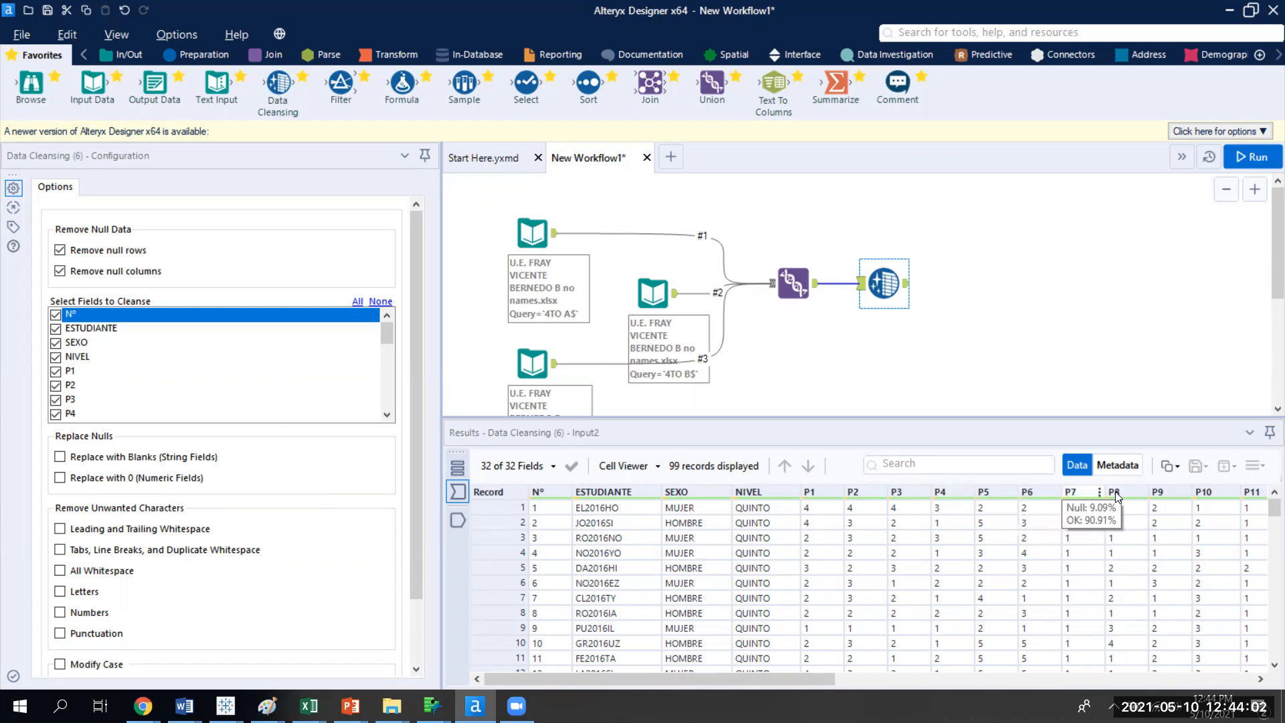
pyautogui.moveTo(1163, 499)
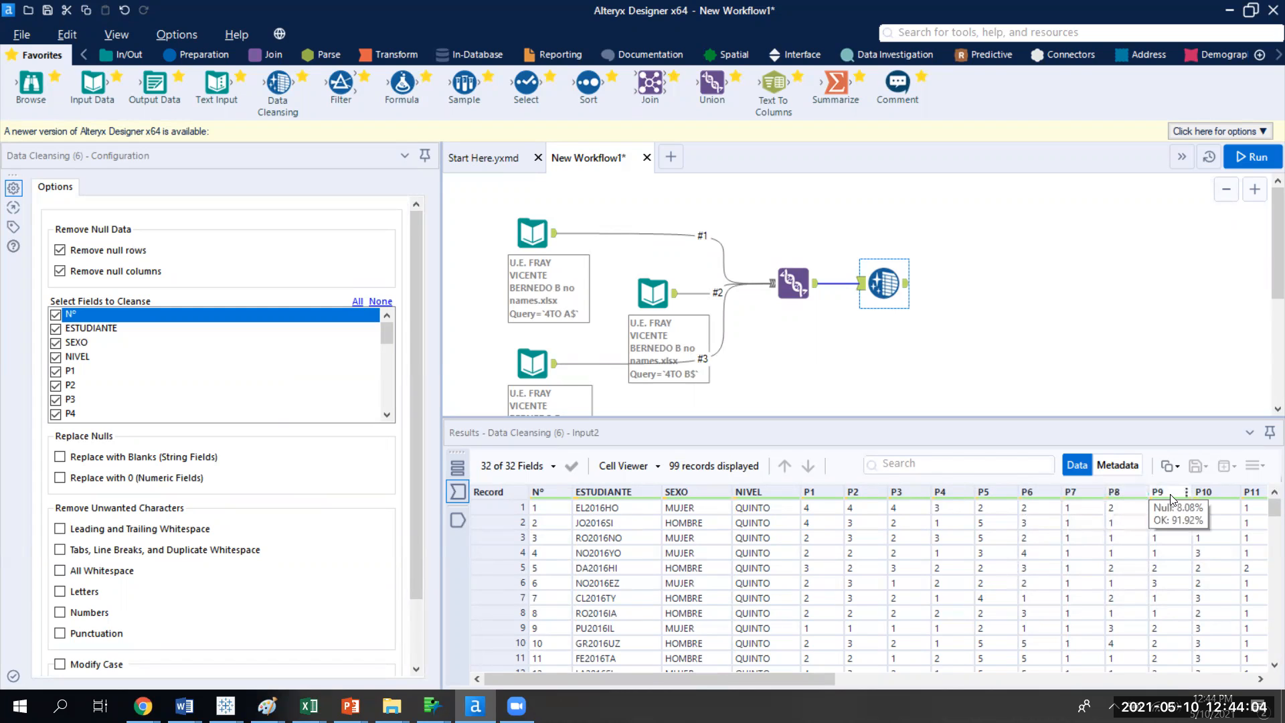
pyautogui.moveTo(1230, 494)
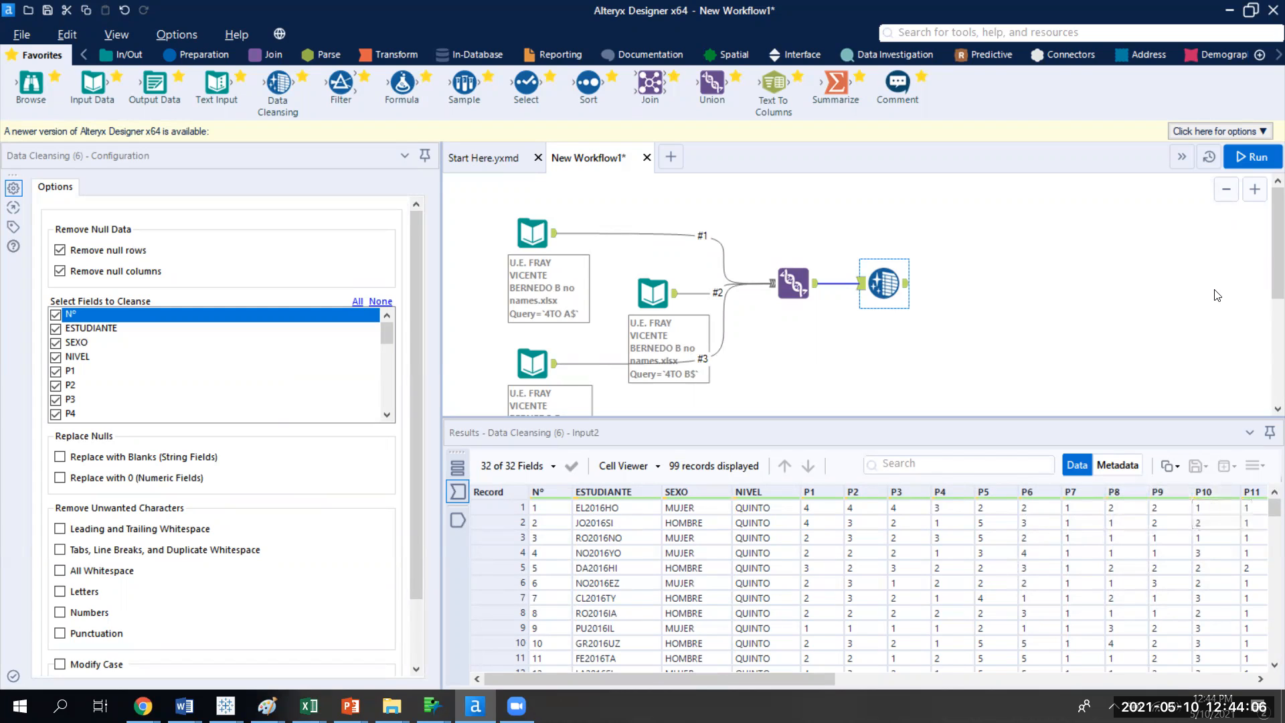
pyautogui.click(908, 289)
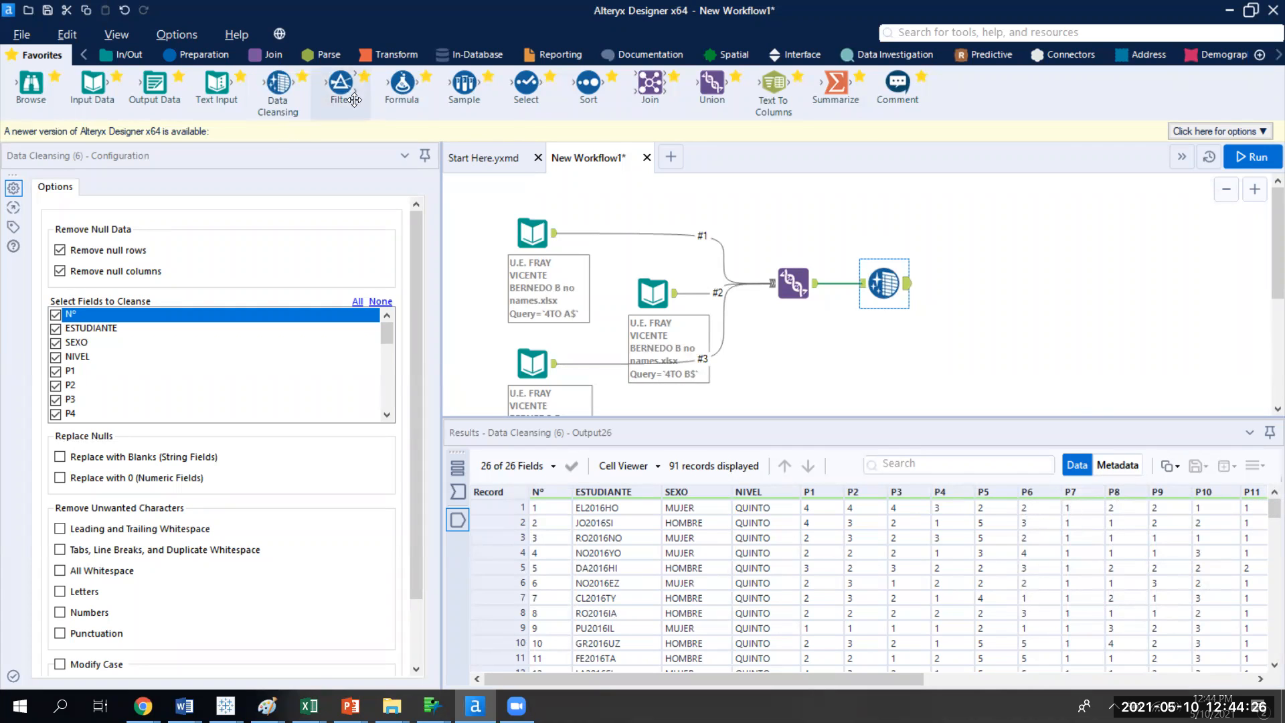
# - Add a Sort tool after the Data Cleansing tool and sort by P7 in ascending order
pyautogui.moveTo(588, 84); pyautogui.dragTo(941, 282)
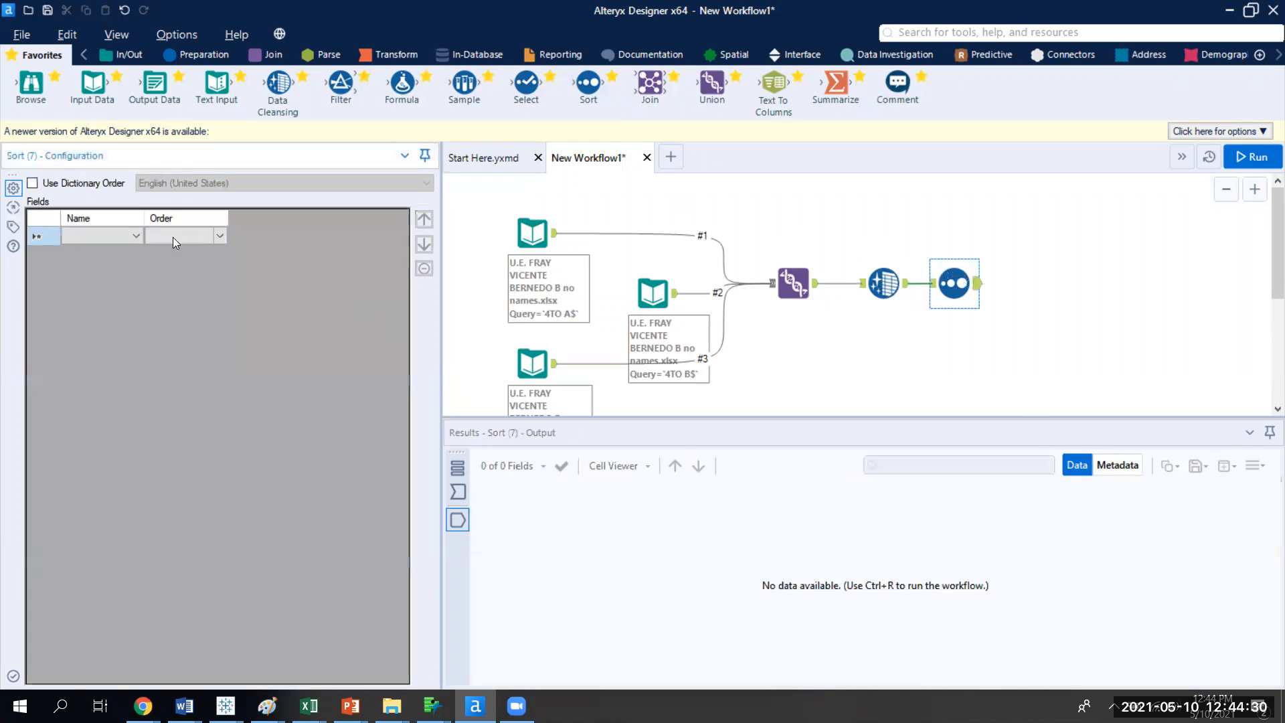
pyautogui.click(137, 236)
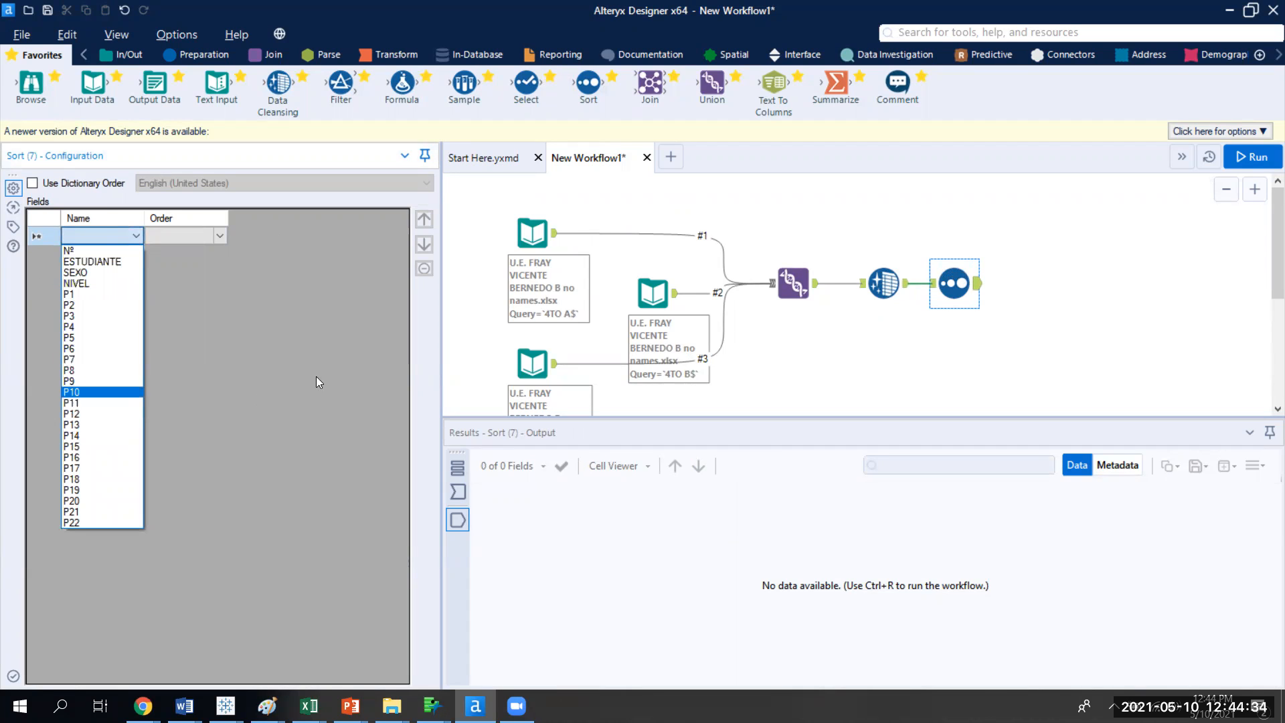
pyautogui.click(90, 356)
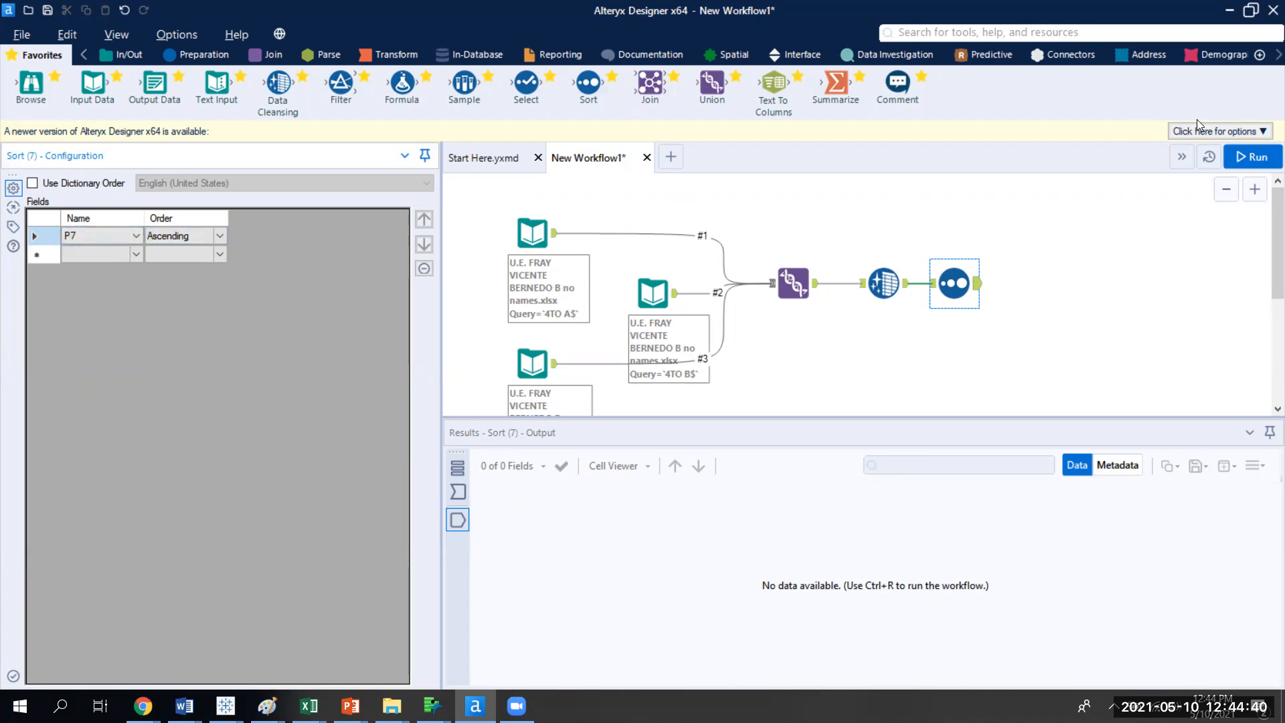
# - Run the workflow and compare the Sort tool's input with its sorted output
pyautogui.click(1242, 156)
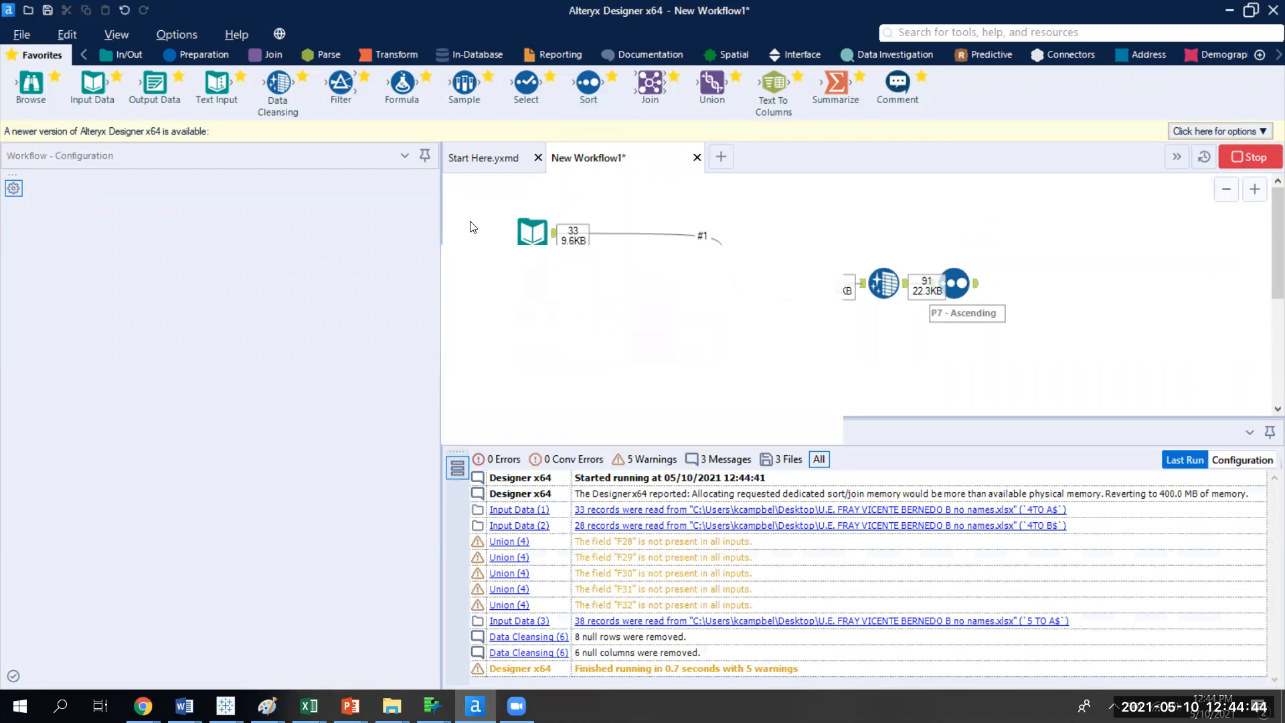
pyautogui.click(790, 419)
pyautogui.click(936, 284)
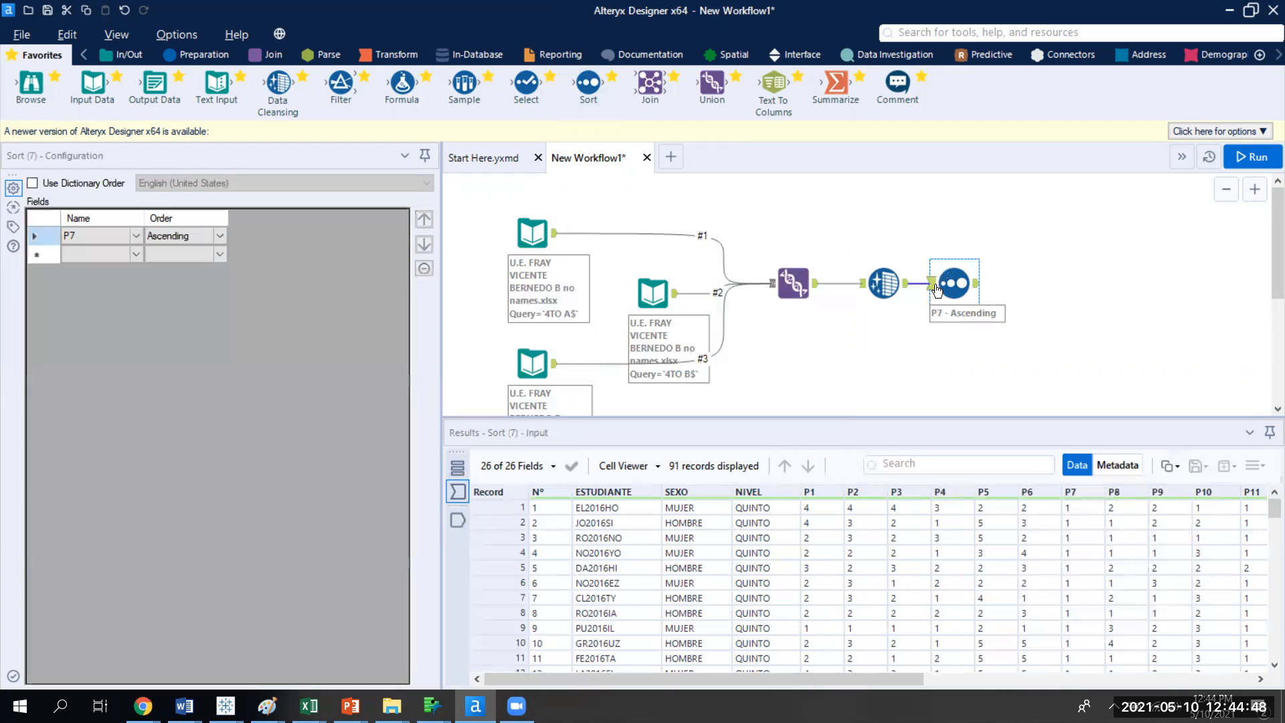
pyautogui.click(975, 284)
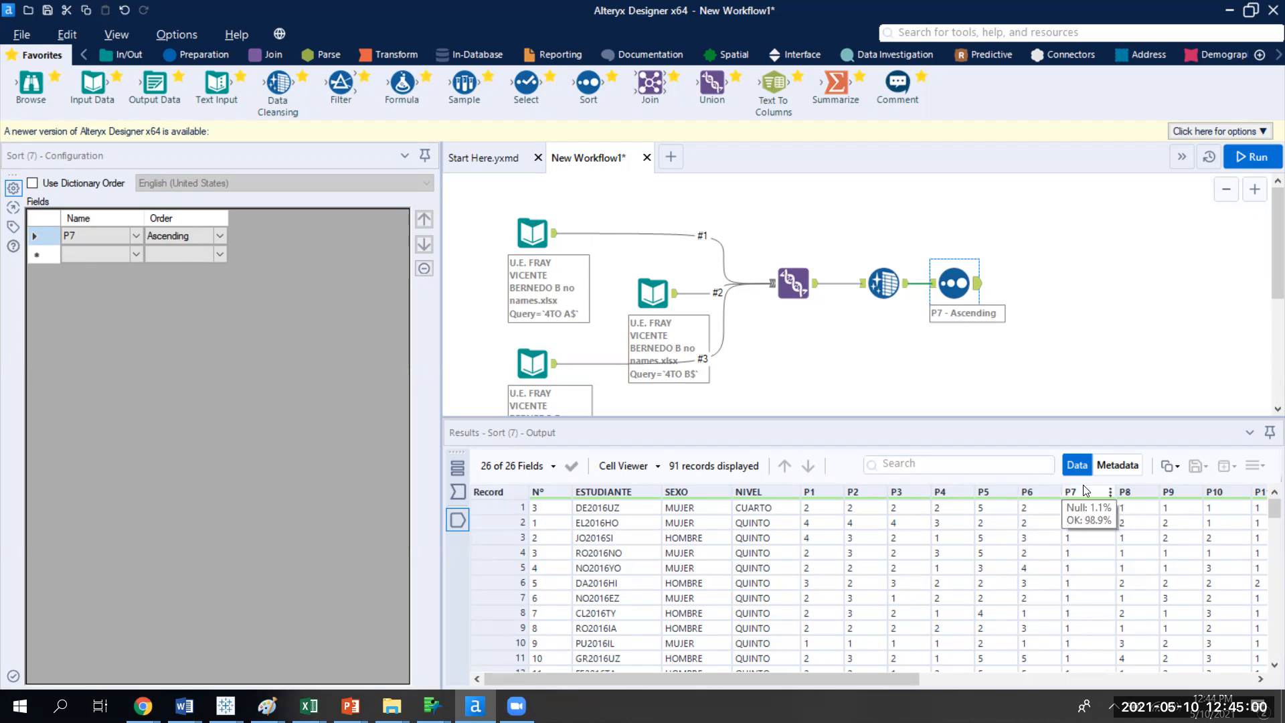
# - Add a second Data Cleansing tool after the Sort for P7 only, replacing numeric nulls with 0 but not string nulls with blanks
pyautogui.moveTo(278, 83); pyautogui.dragTo(1042, 284)
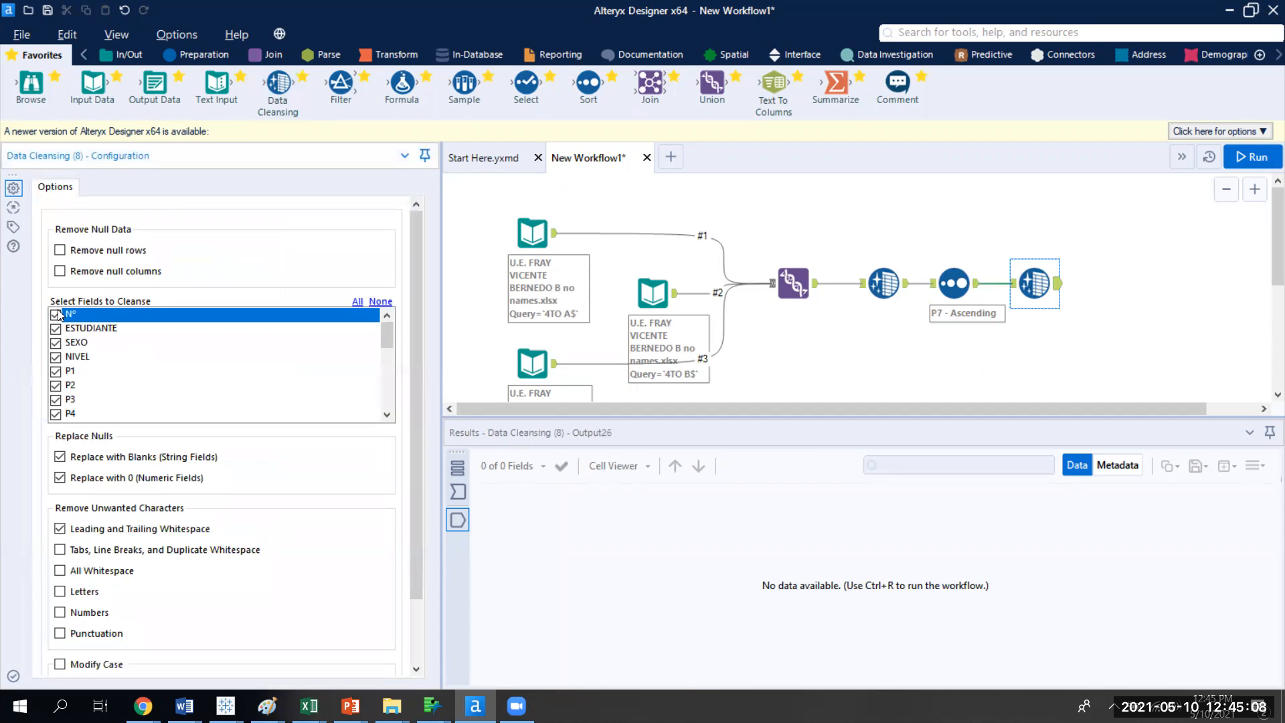
pyautogui.click(380, 302)
pyautogui.moveTo(392, 333); pyautogui.dragTo(392, 341)
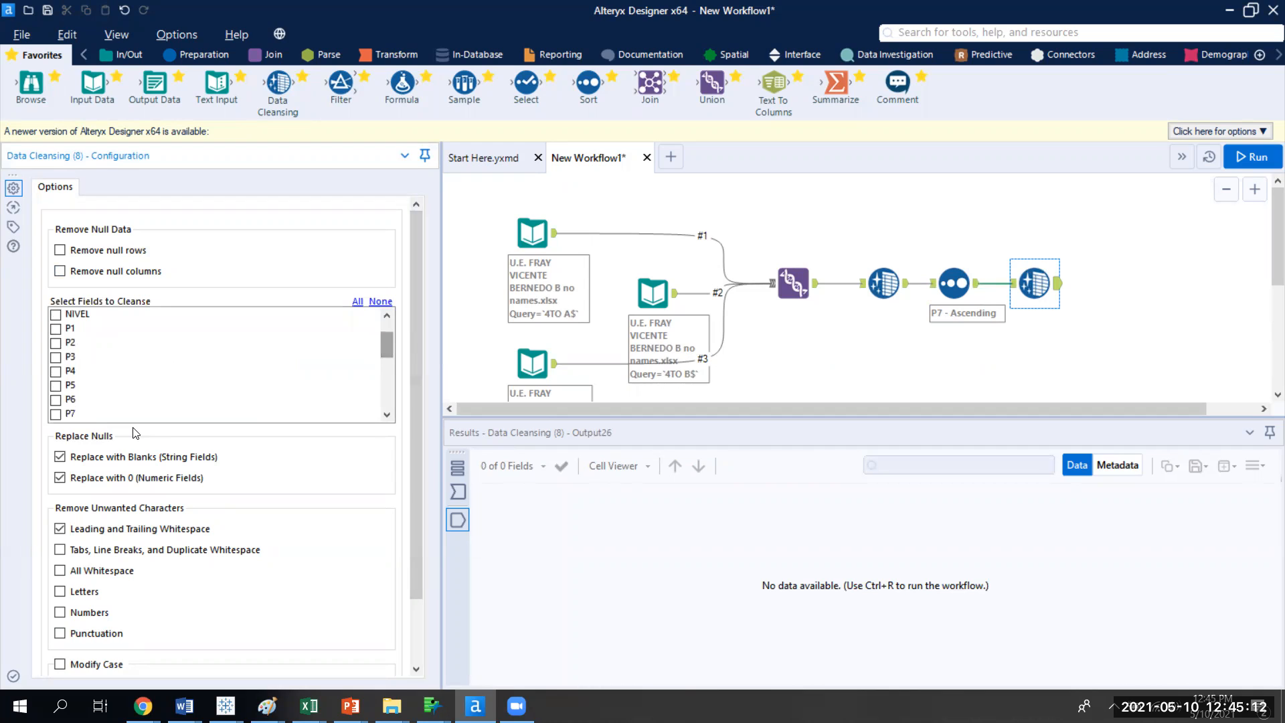
pyautogui.click(56, 414)
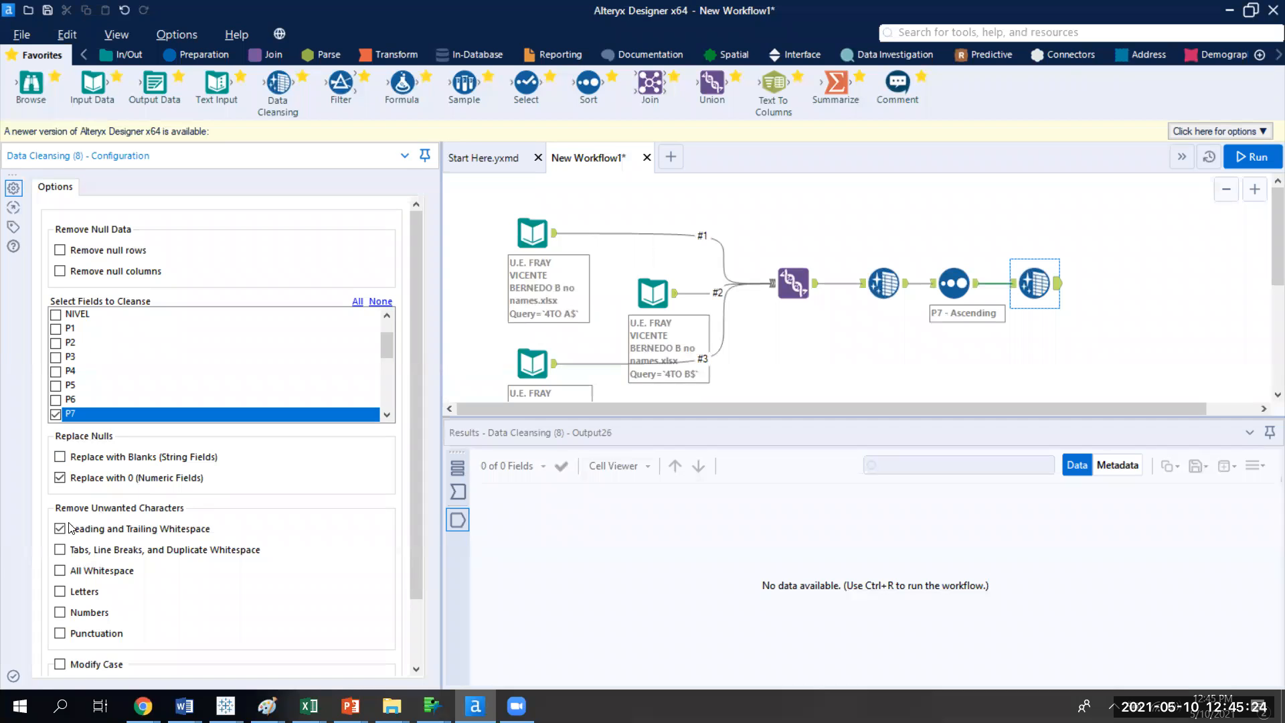
# - Run the workflow and compare the P7 values in the second Data Cleansing tool's input and output
pyautogui.click(1239, 158)
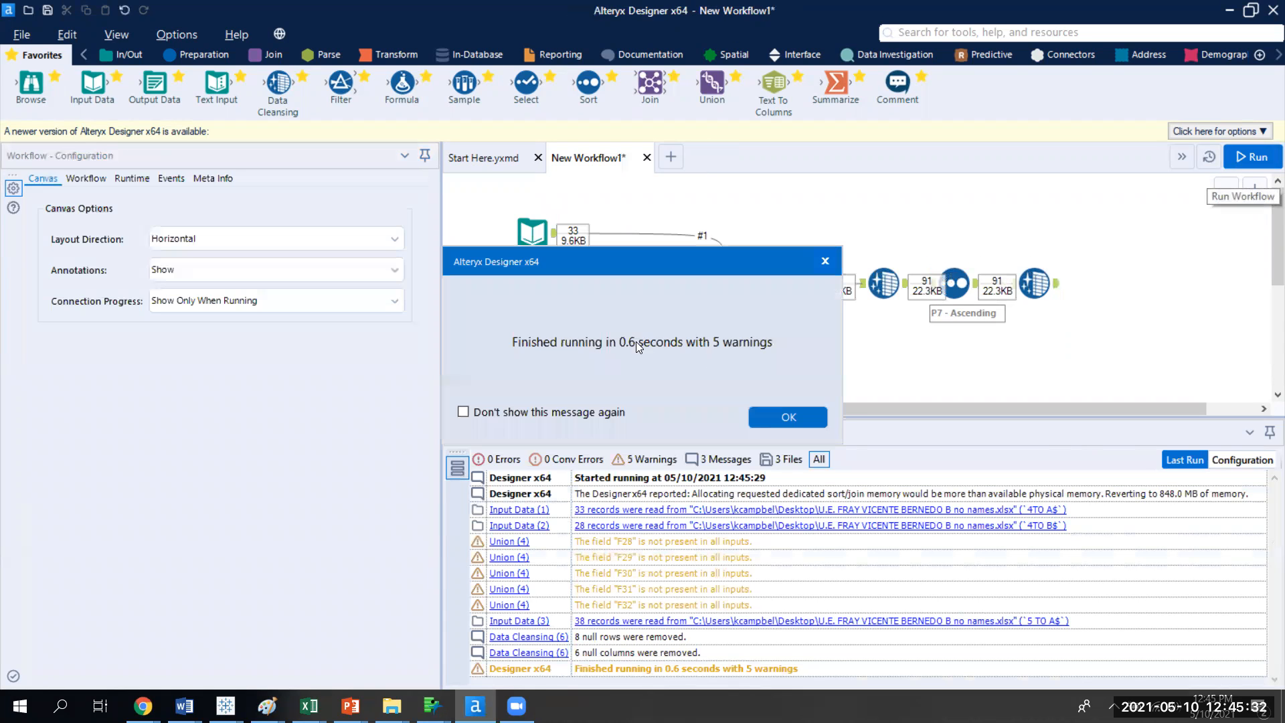
pyautogui.click(787, 419)
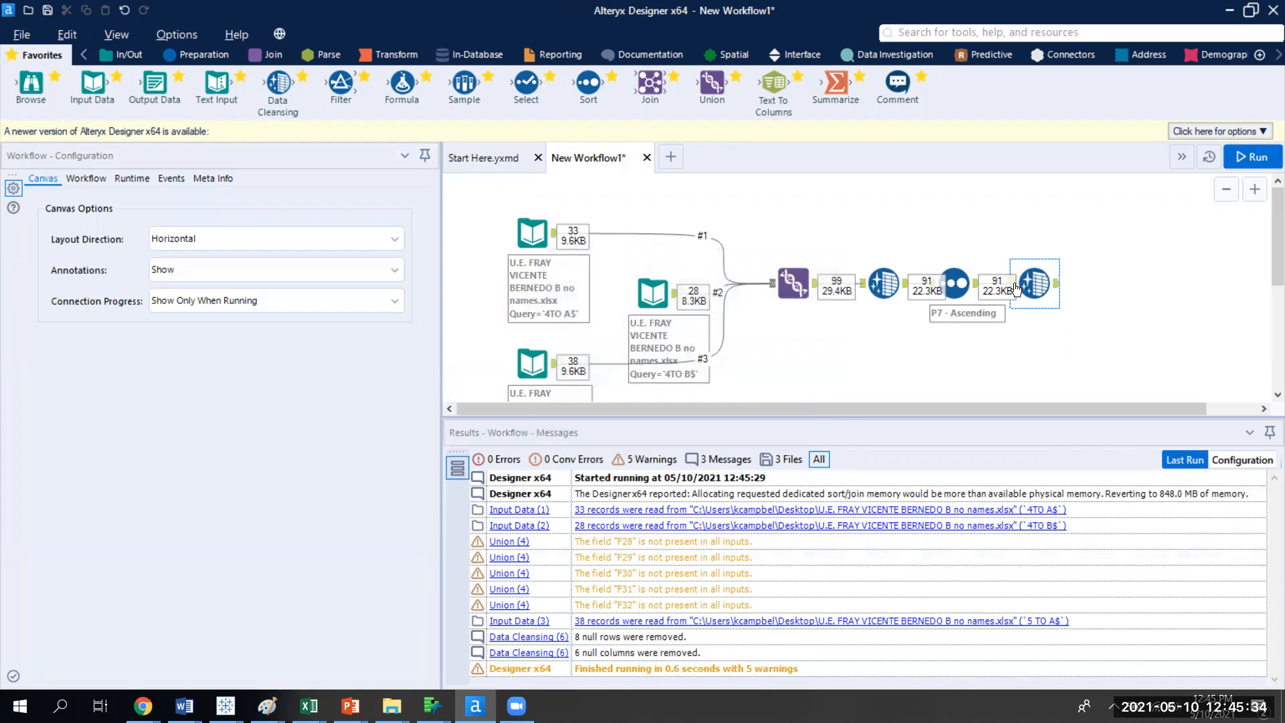
pyautogui.click(1017, 288)
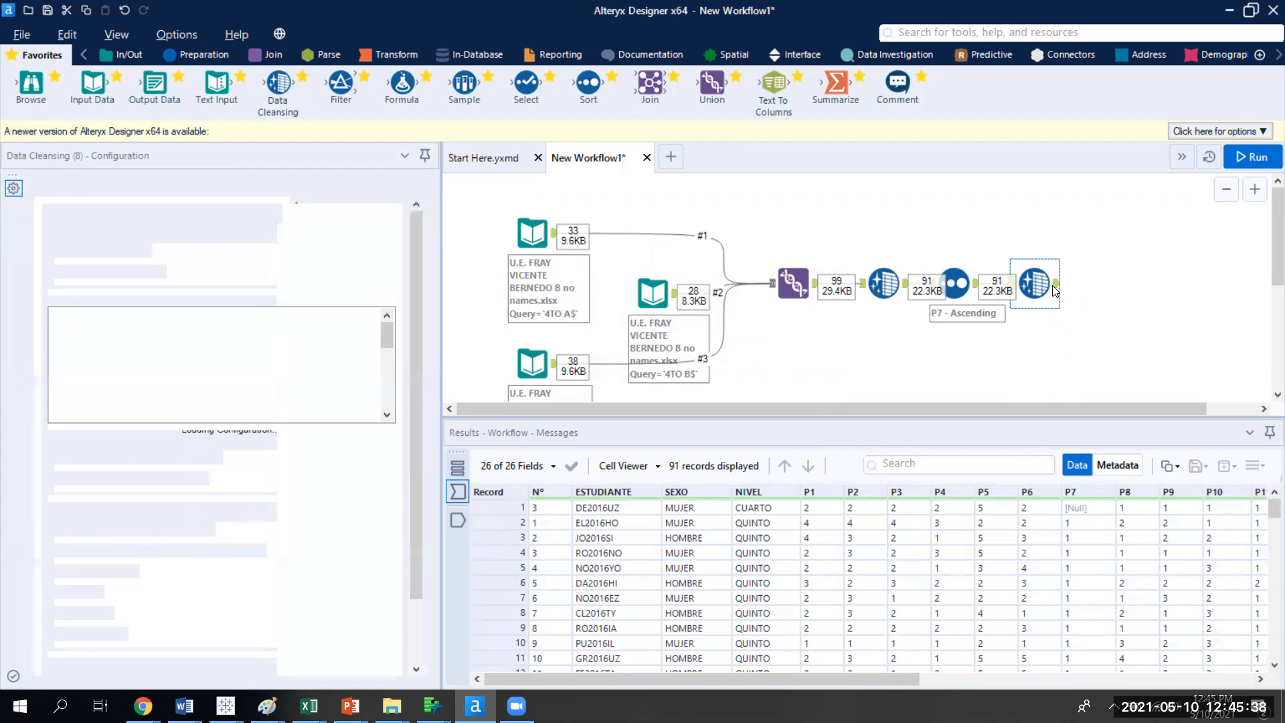
pyautogui.click(1057, 286)
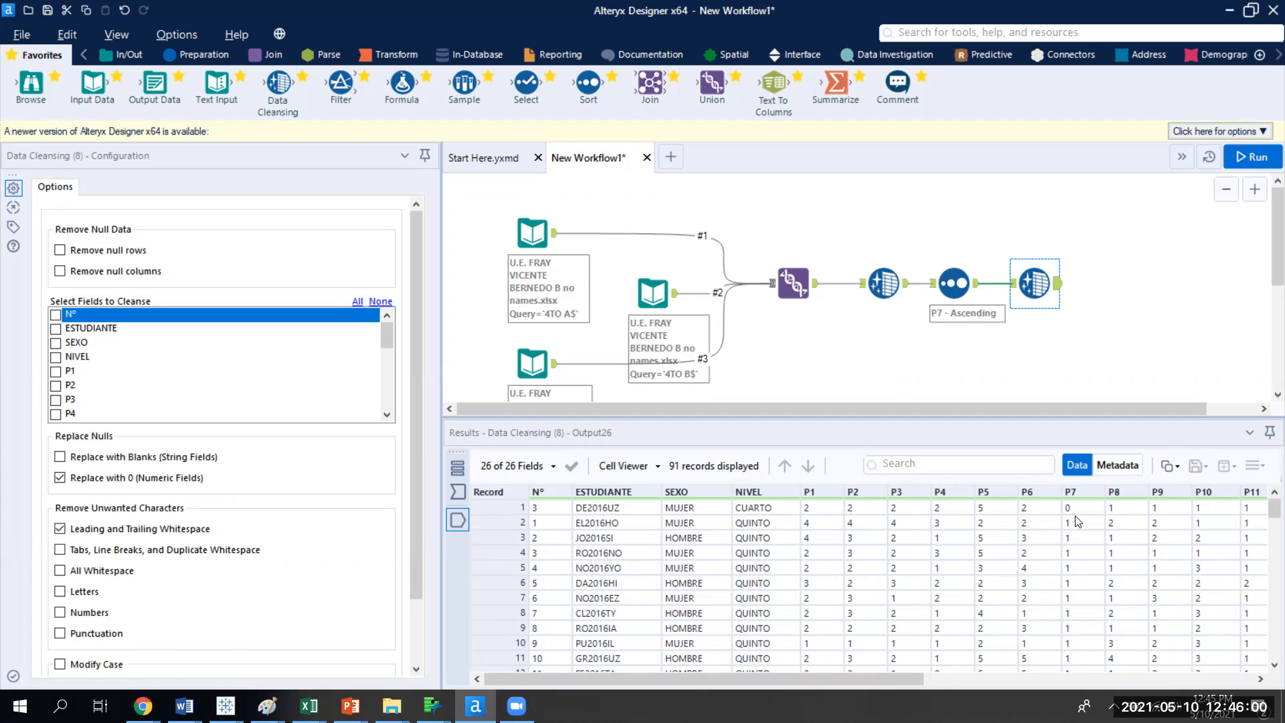
pyautogui.click(825, 492)
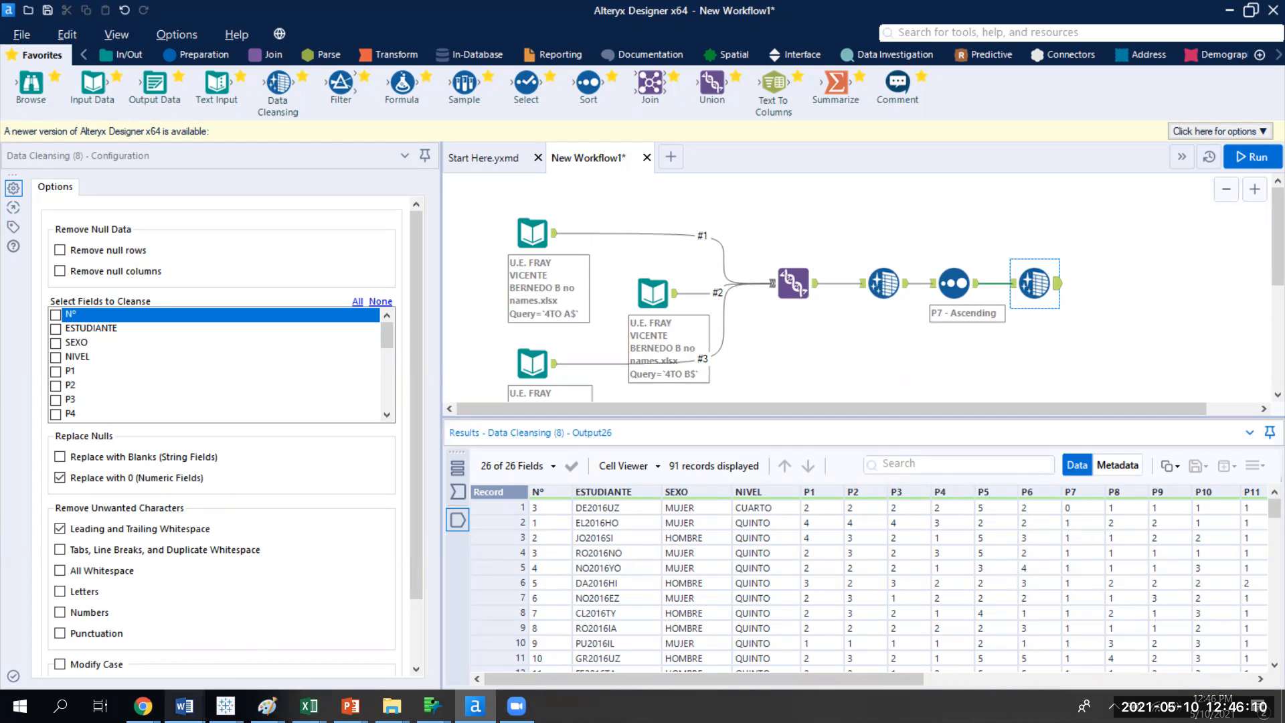
# - Switch to the Word document 22_question_Survey_for_Bolivia_in-english.docx and highlight questions 1 and 2 about the father's education and work situation
pyautogui.click(184, 706)
pyautogui.click(1222, 625)
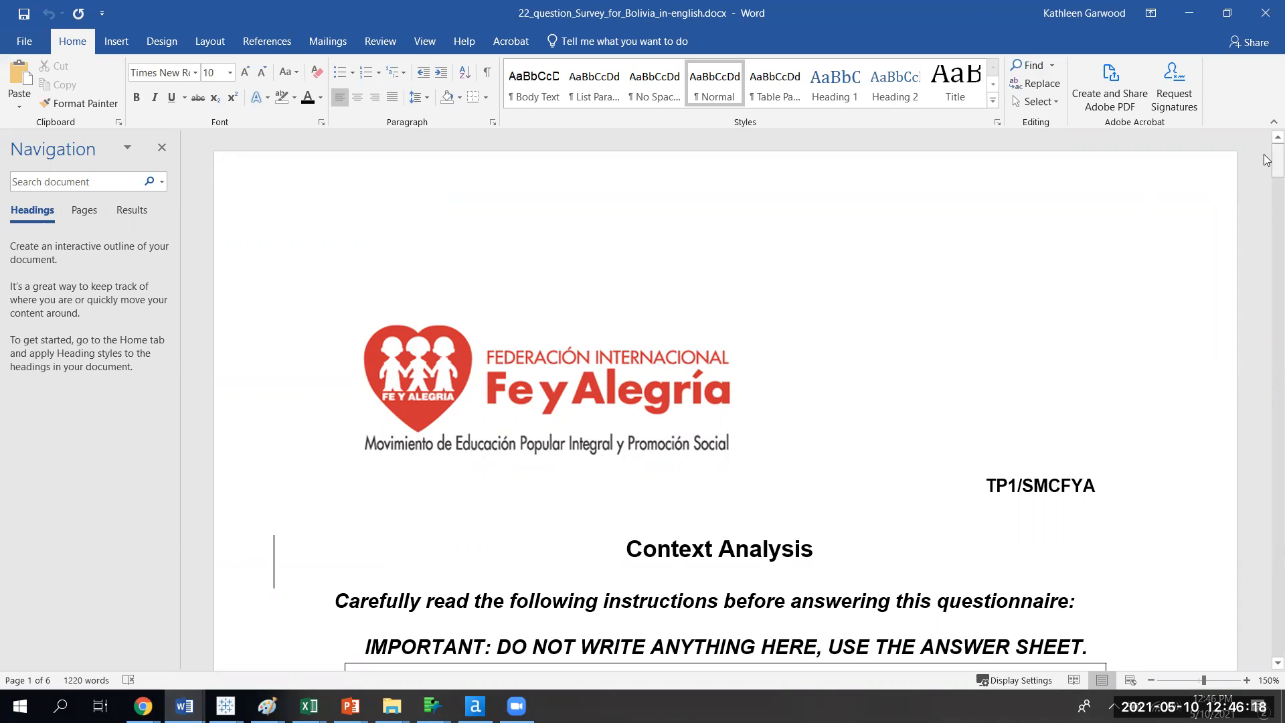
pyautogui.moveTo(1267, 160); pyautogui.dragTo(1267, 253)
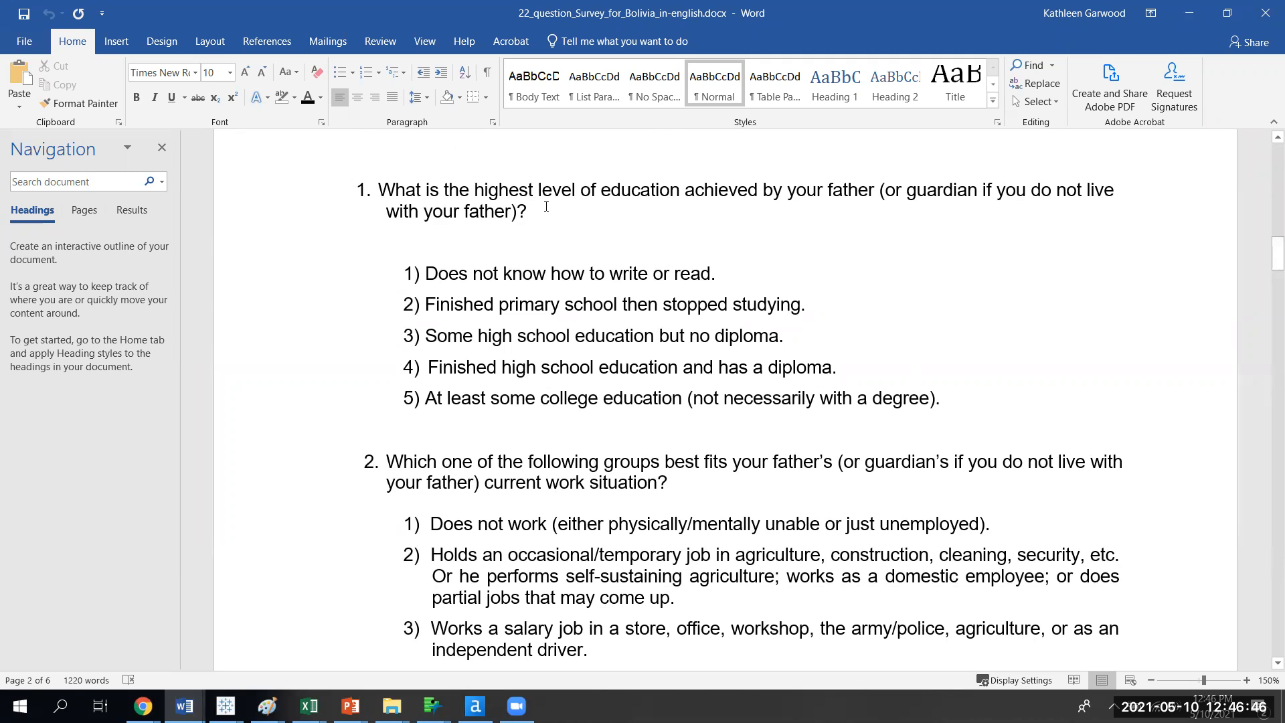
pyautogui.moveTo(491, 214); pyautogui.dragTo(393, 192)
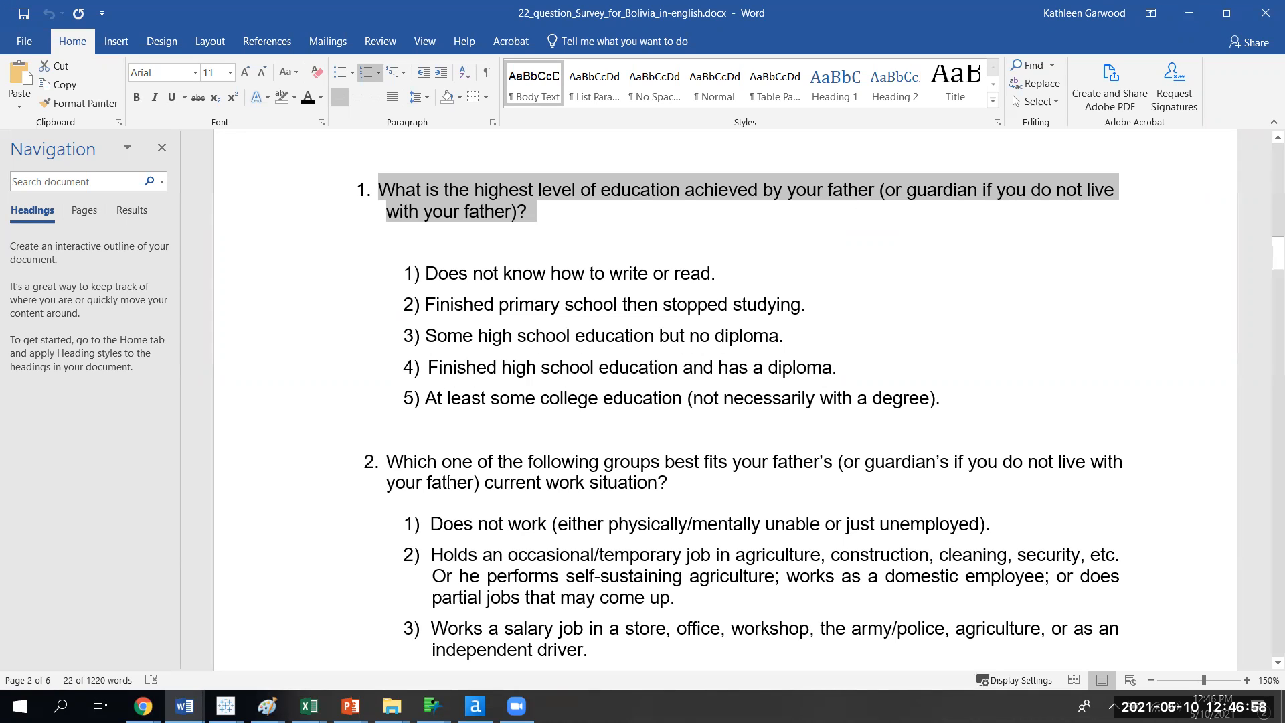
pyautogui.moveTo(386, 465); pyautogui.dragTo(595, 475)
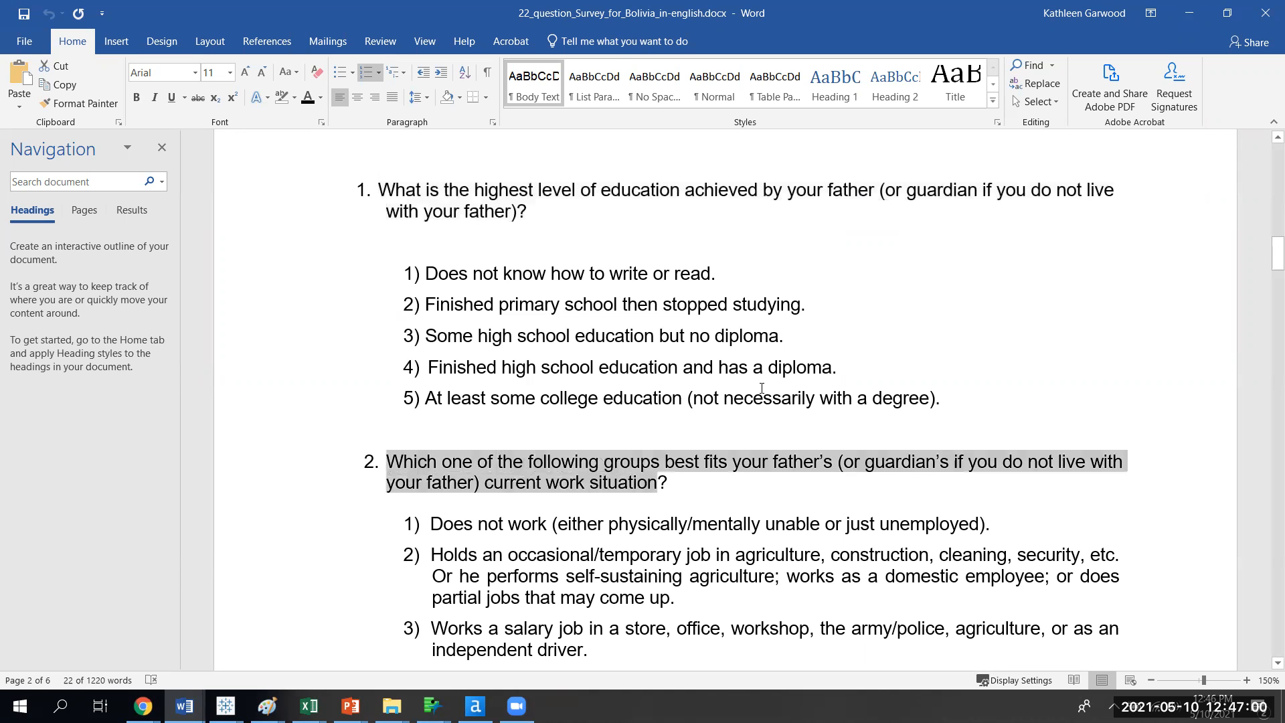
# - Switch back to Alteryx Designer and add a Select tool connected after the second Data Cleansing tool
pyautogui.moveTo(1267, 262); pyautogui.dragTo(1267, 372)
pyautogui.click(1189, 13)
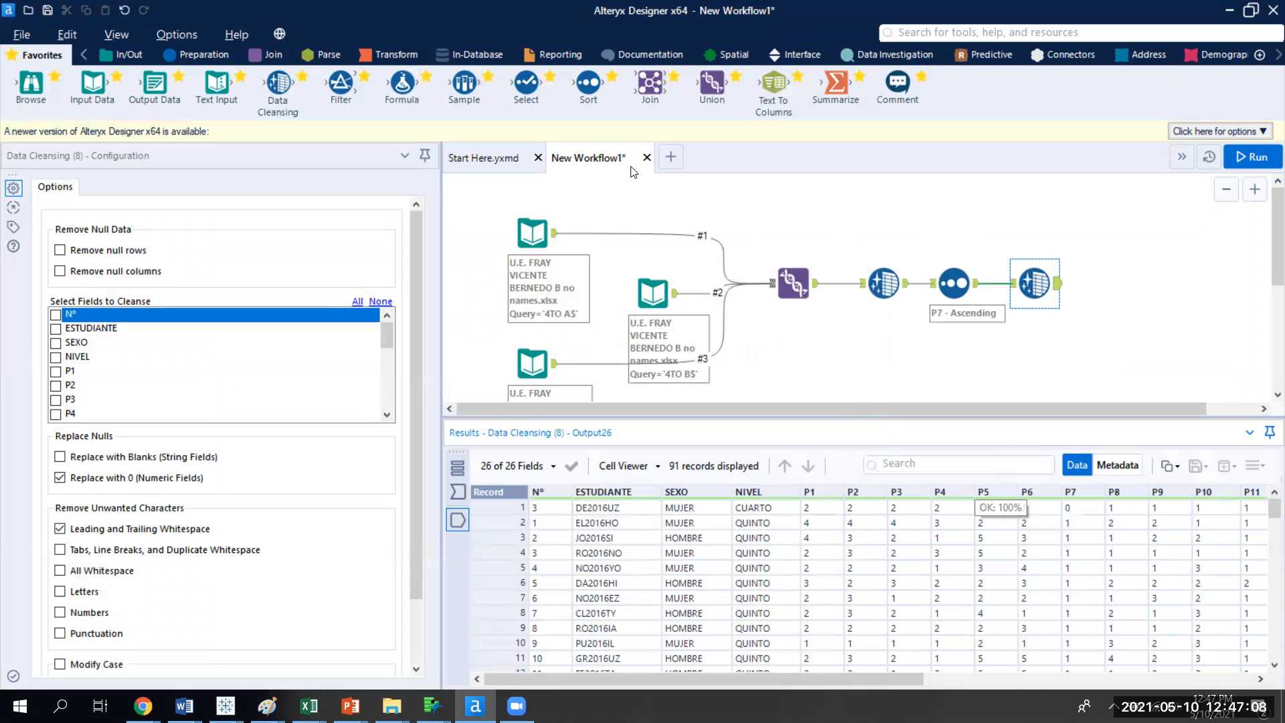
pyautogui.moveTo(529, 82); pyautogui.dragTo(1138, 280)
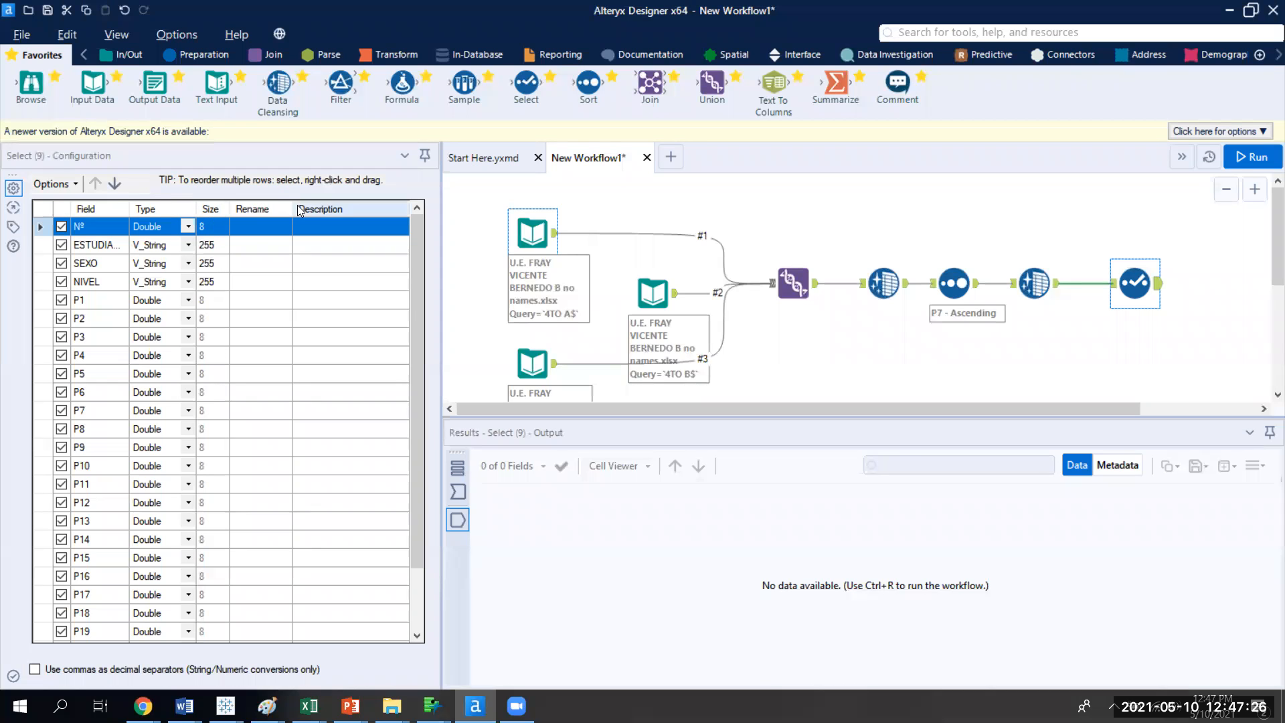
# - In the Select tool, rename the ESTUDIANTE field as Students_Name, SEXO as Gender and NIVEL as Grade
pyautogui.click(246, 246)
pyautogui.click(258, 243)
pyautogui.write('Students_Name')
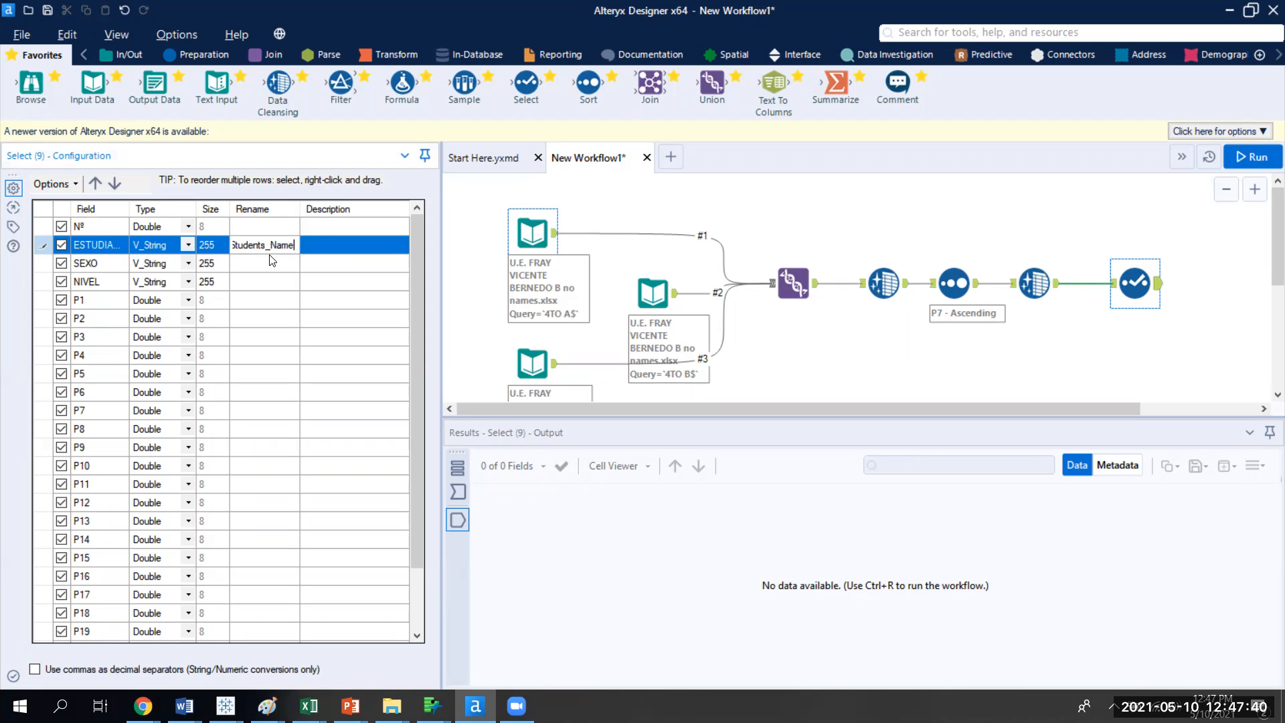
pyautogui.click(250, 268)
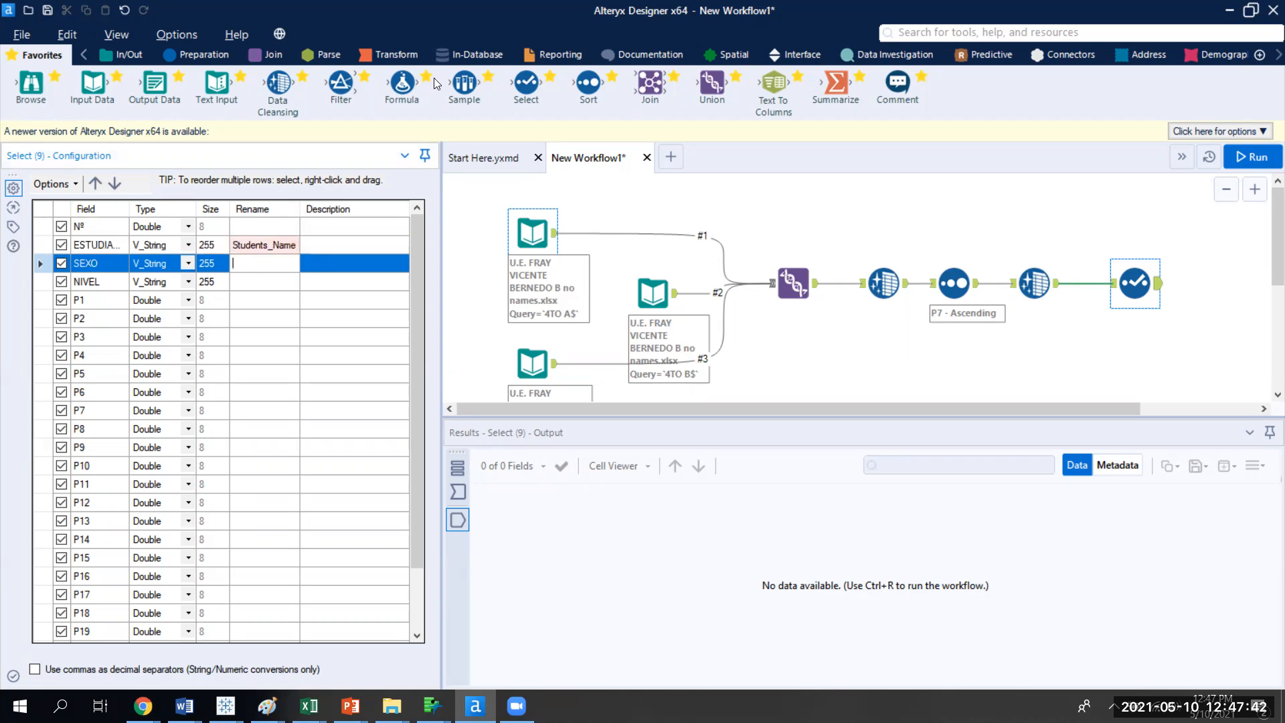
pyautogui.write('Gender')
pyautogui.click(275, 282)
pyautogui.write('GRade')
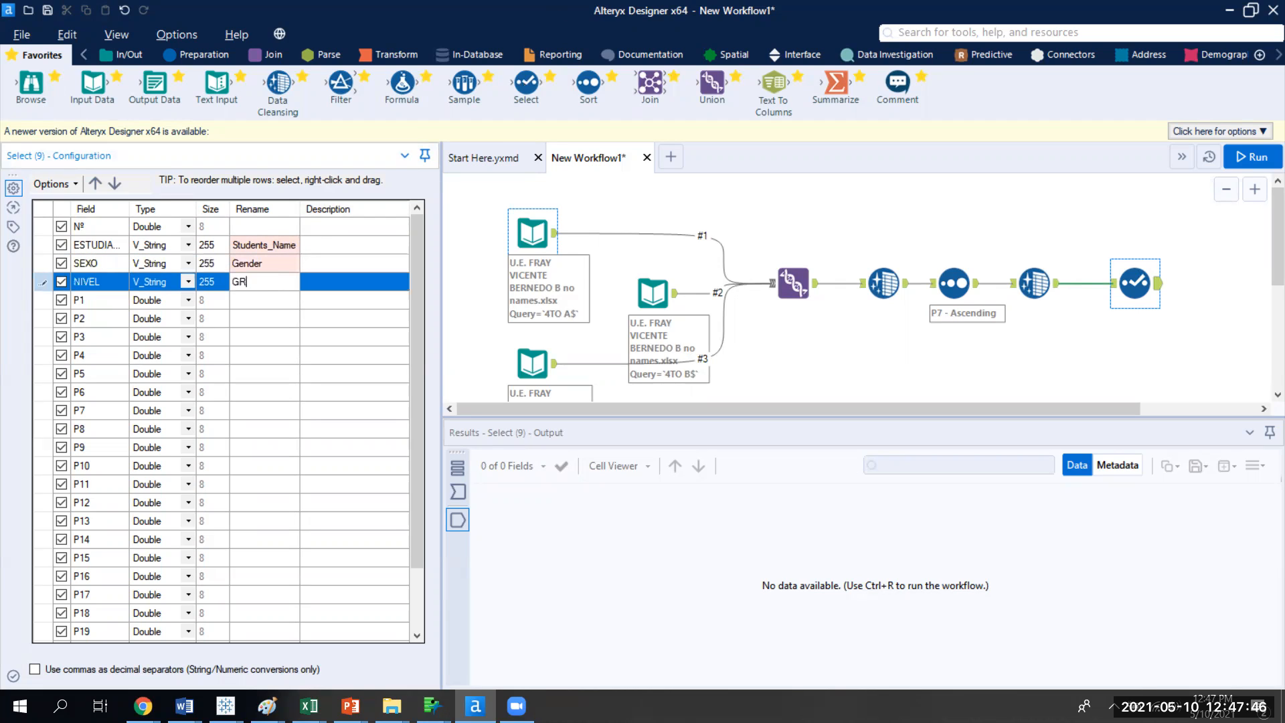
pyautogui.press('BackSpace')
pyautogui.press('BackSpace')
pyautogui.press('BackSpace')
pyautogui.press('BackSpace')
pyautogui.write('rade')
# - Rename the P1 field as Dad_Ed and the P2 field as Dad_work_status in the Select tool
pyautogui.click(267, 301)
pyautogui.write('DAd_Ed')
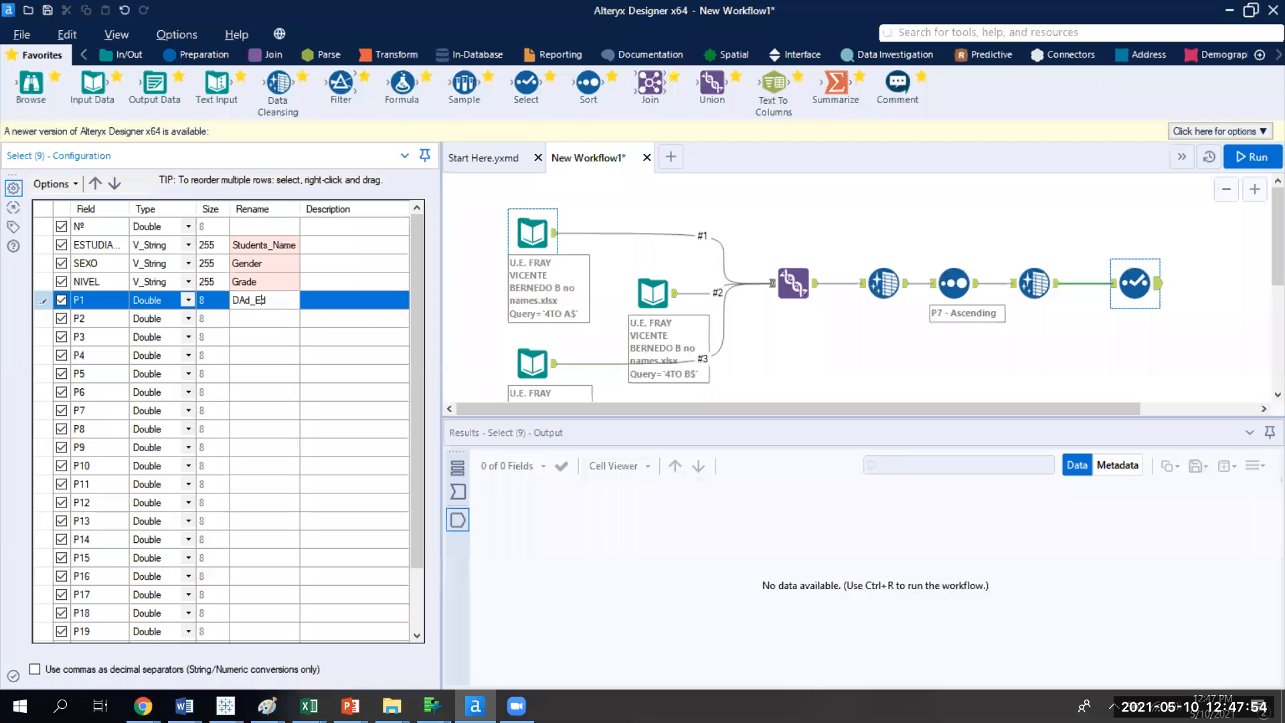
pyautogui.click(241, 300)
pyautogui.press('BackSpace')
pyautogui.write('a')
pyautogui.press('Tab')
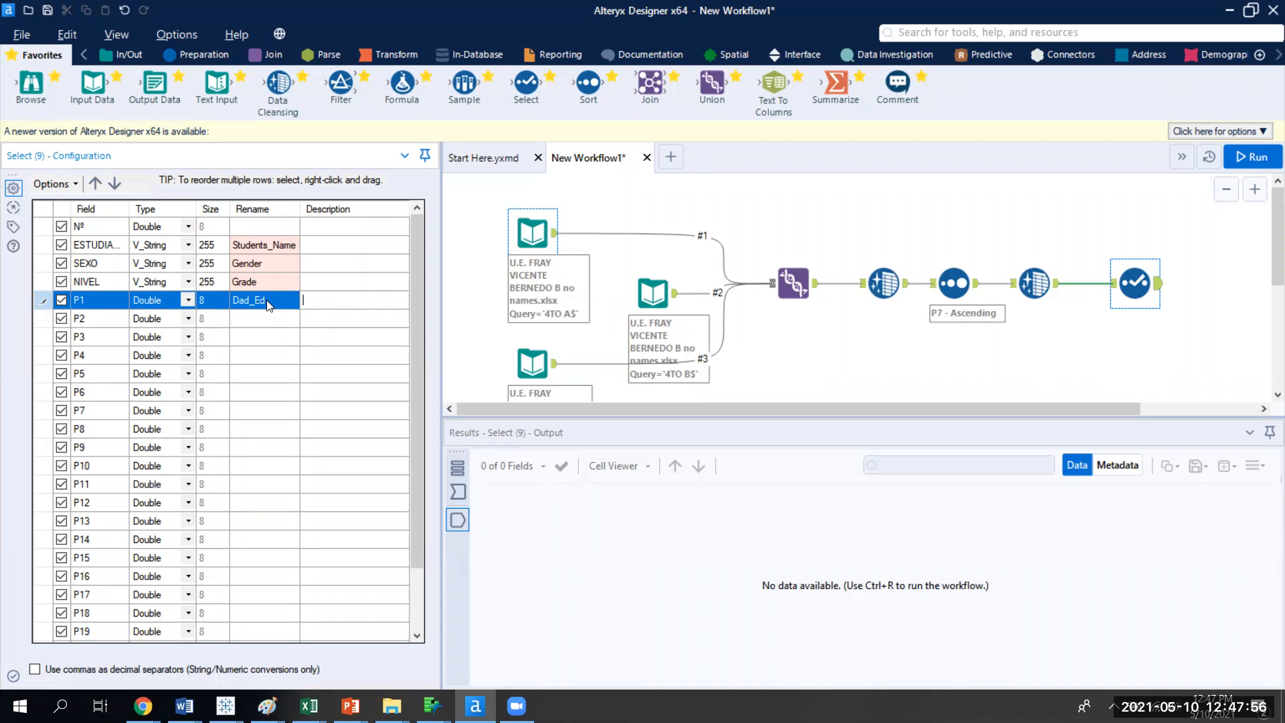
pyautogui.click(268, 325)
pyautogui.write('Dad_work')
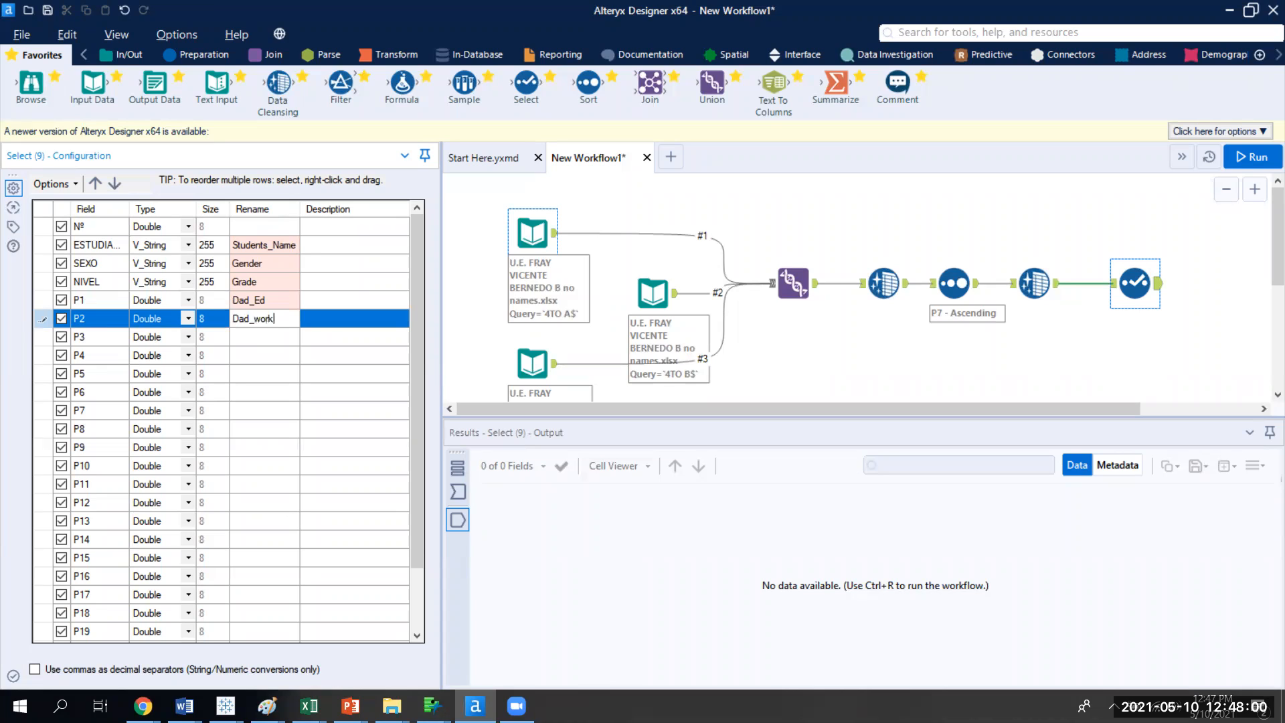
pyautogui.write('_status')
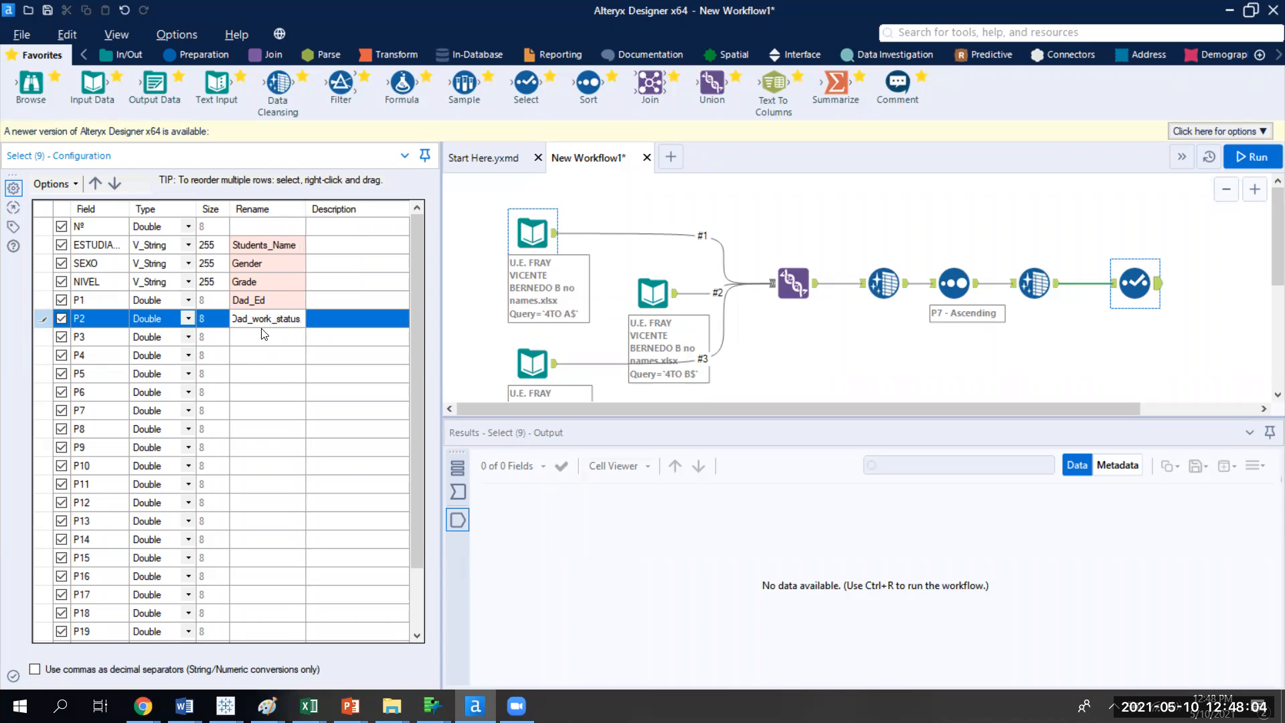
# - Run the workflow and compare the field names in the Select tool's input and output
pyautogui.click(1265, 159)
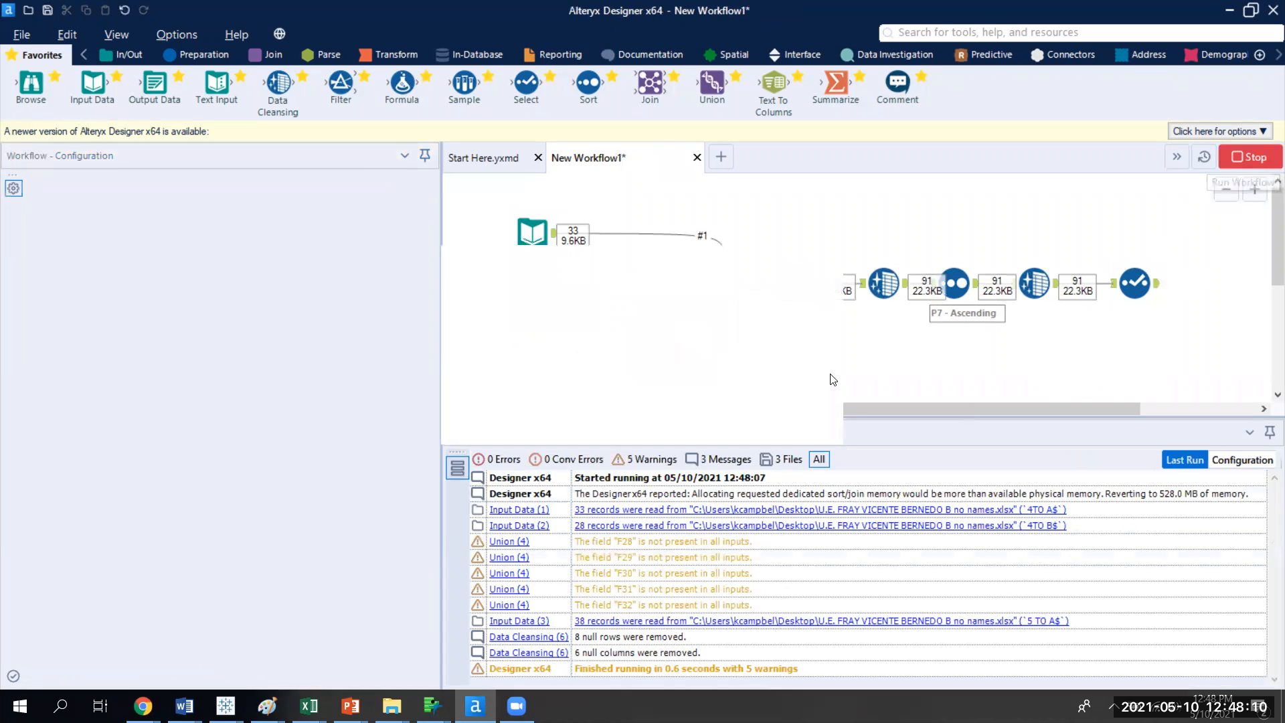
pyautogui.click(796, 419)
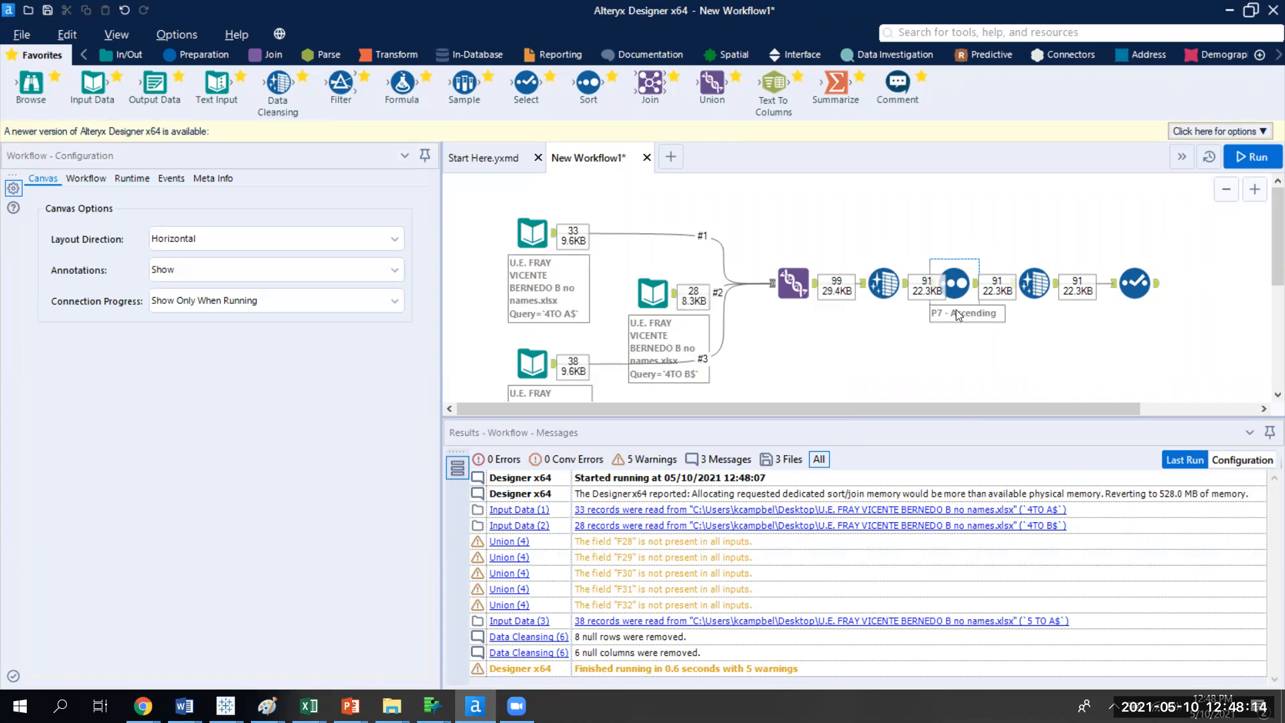
pyautogui.click(1116, 287)
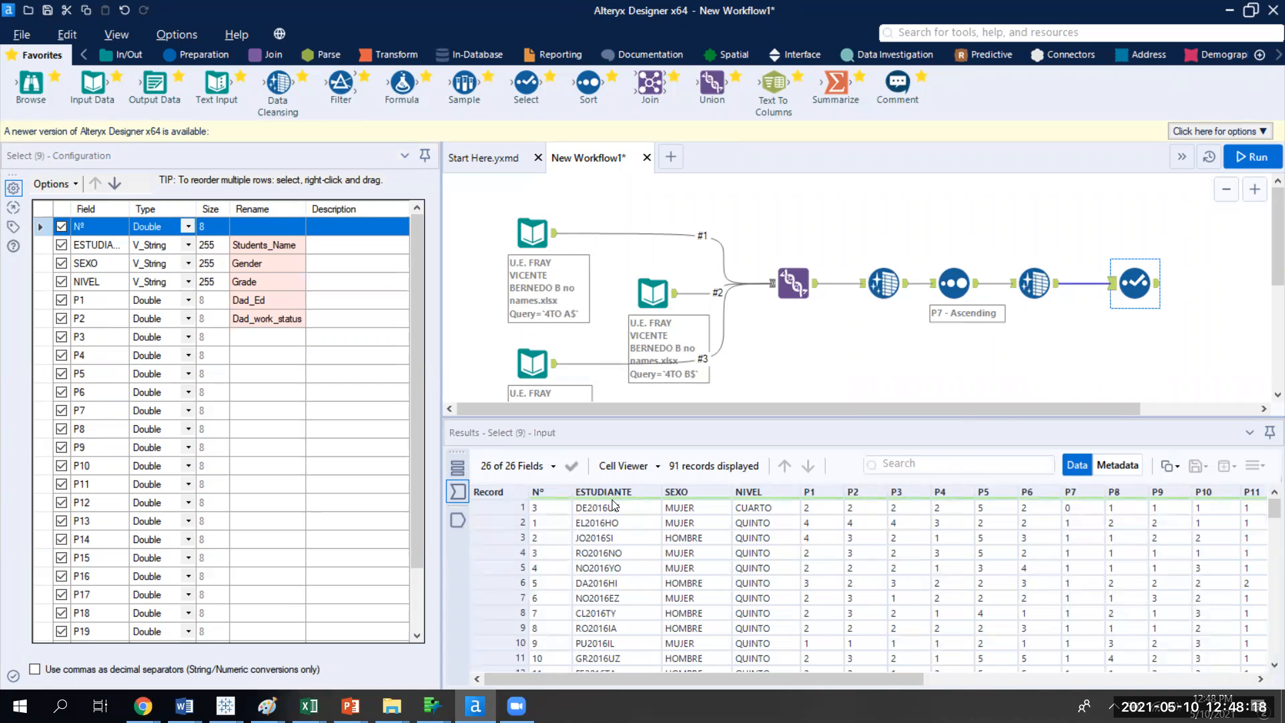
pyautogui.click(1158, 287)
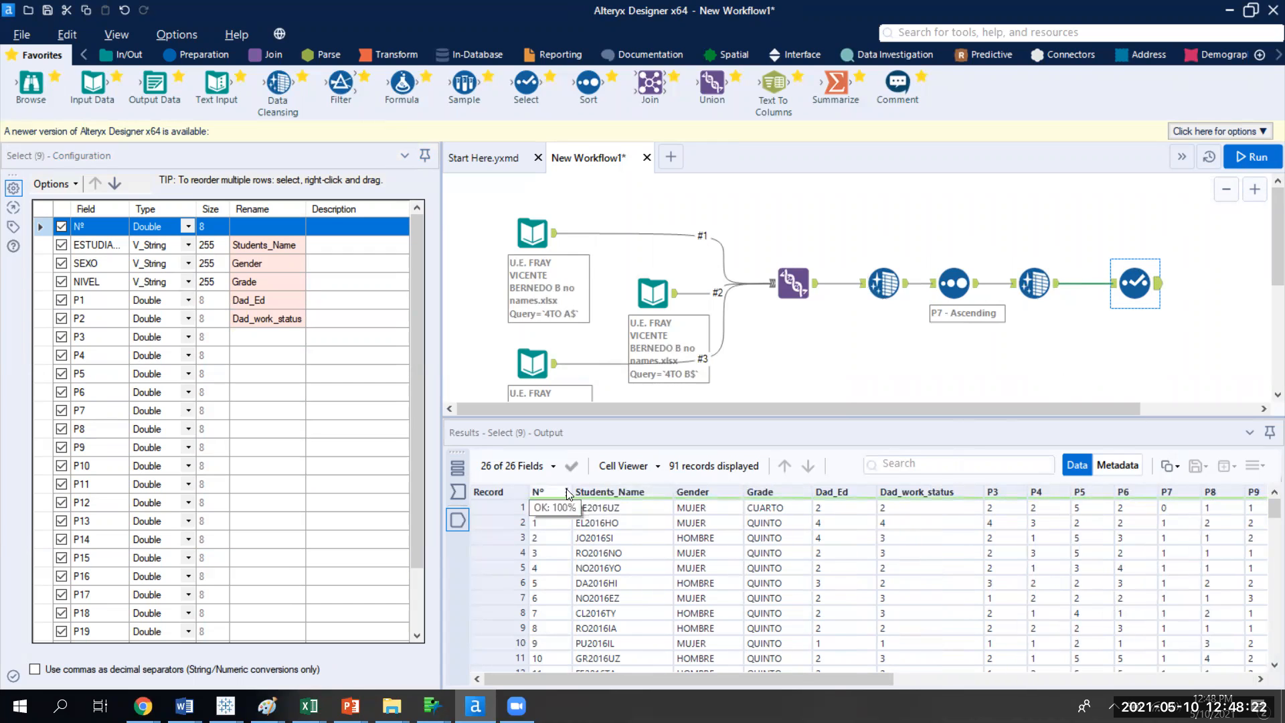